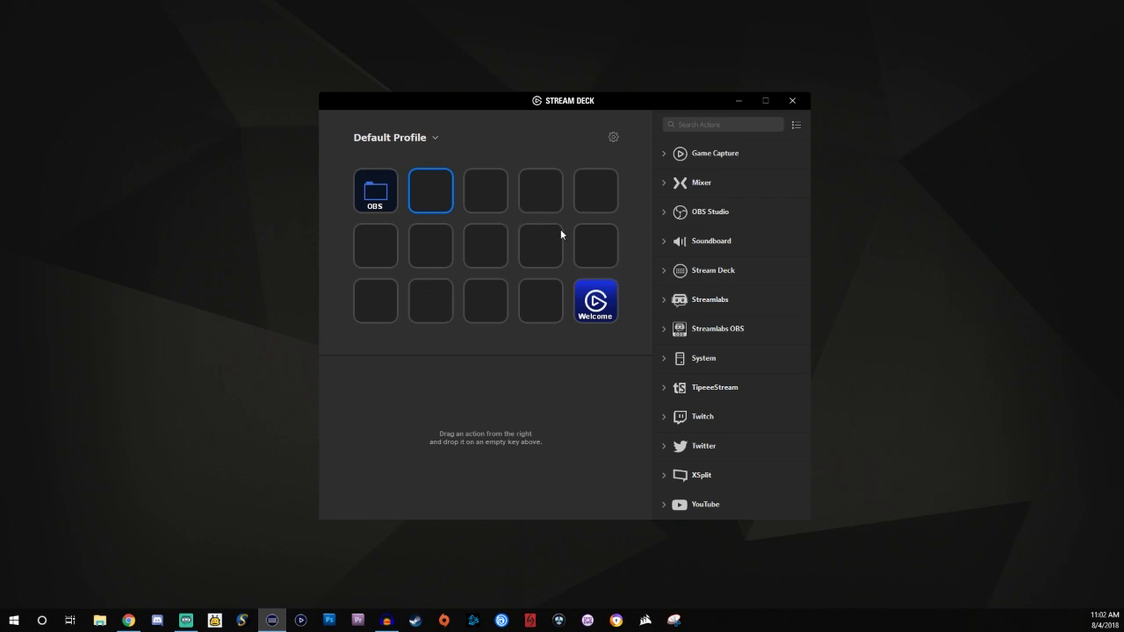
Step: Create a folder on the third key of the first row, title it "test" and open it
{"action": "right_click", "coordinate": [492, 200]}
{"action": "left_click", "coordinate": [507, 203]}
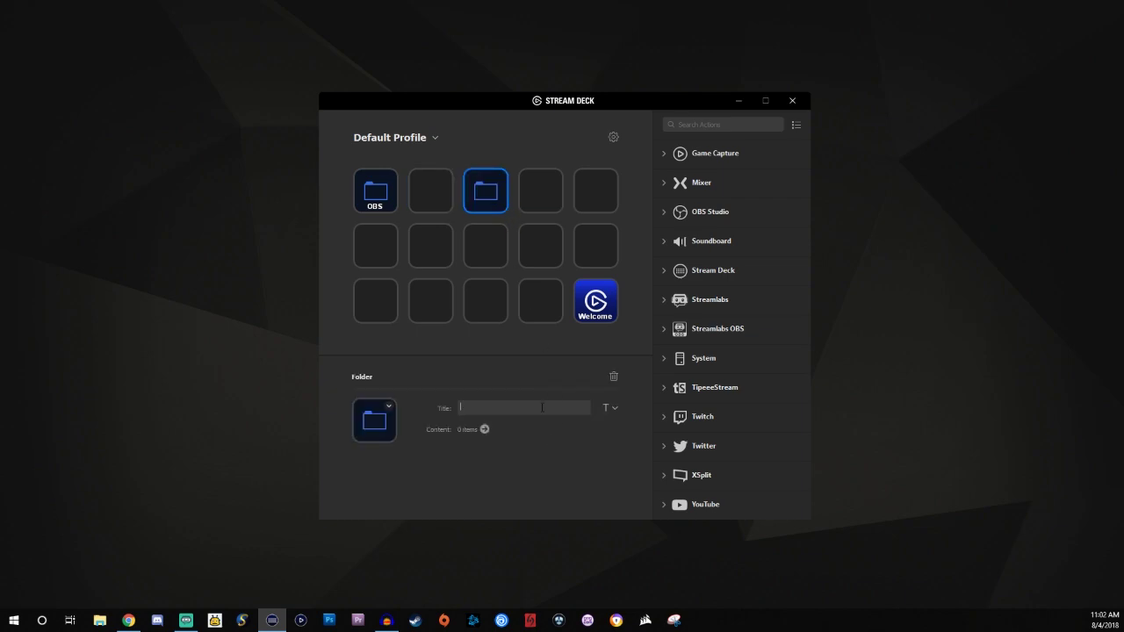
{"action": "type", "text": "test"}
{"action": "left_click", "coordinate": [485, 430]}
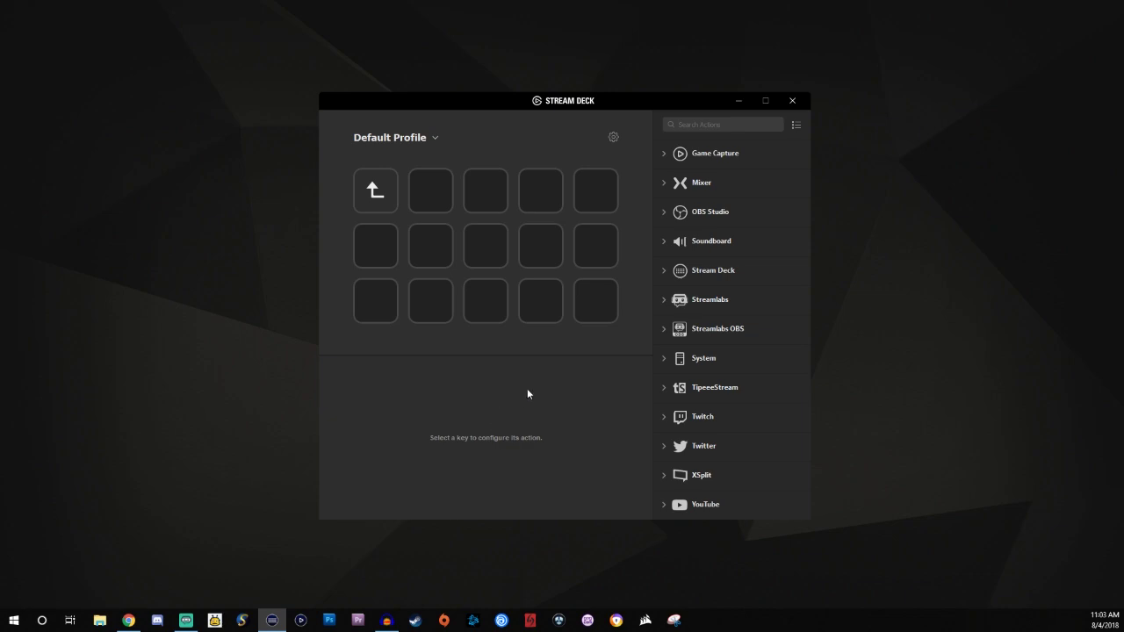
Step: Add a Streamlabs OBS Scene action beside the back key, titled "start up" and set to the StartUp scene
{"action": "left_click", "coordinate": [664, 330]}
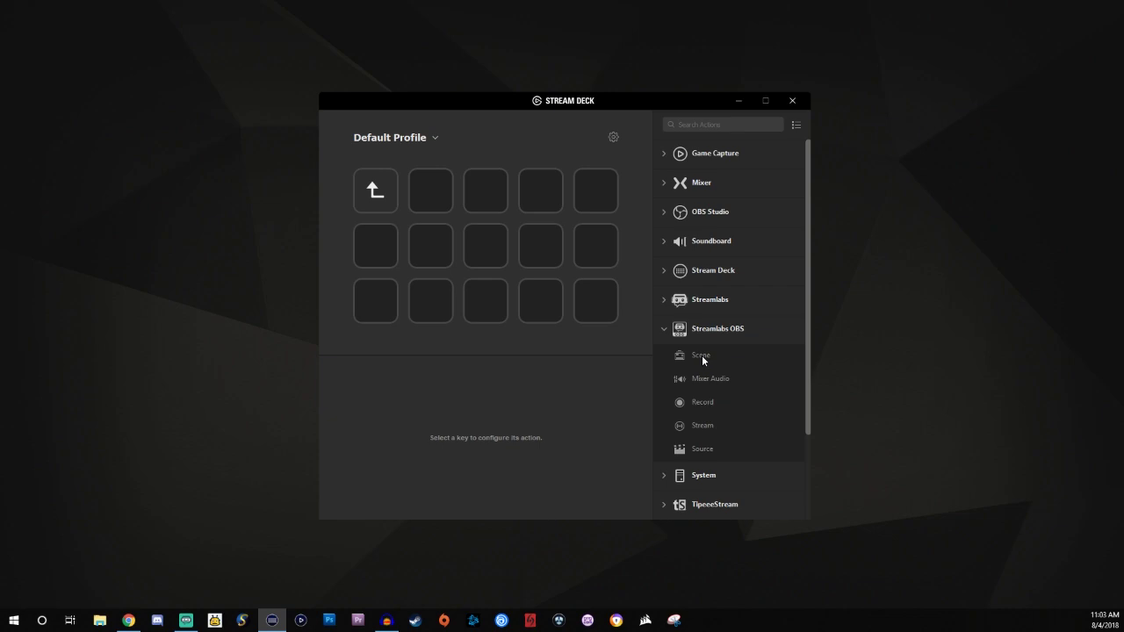
{"action": "left_click_drag", "start_coordinate": [703, 357], "coordinate": [428, 195]}
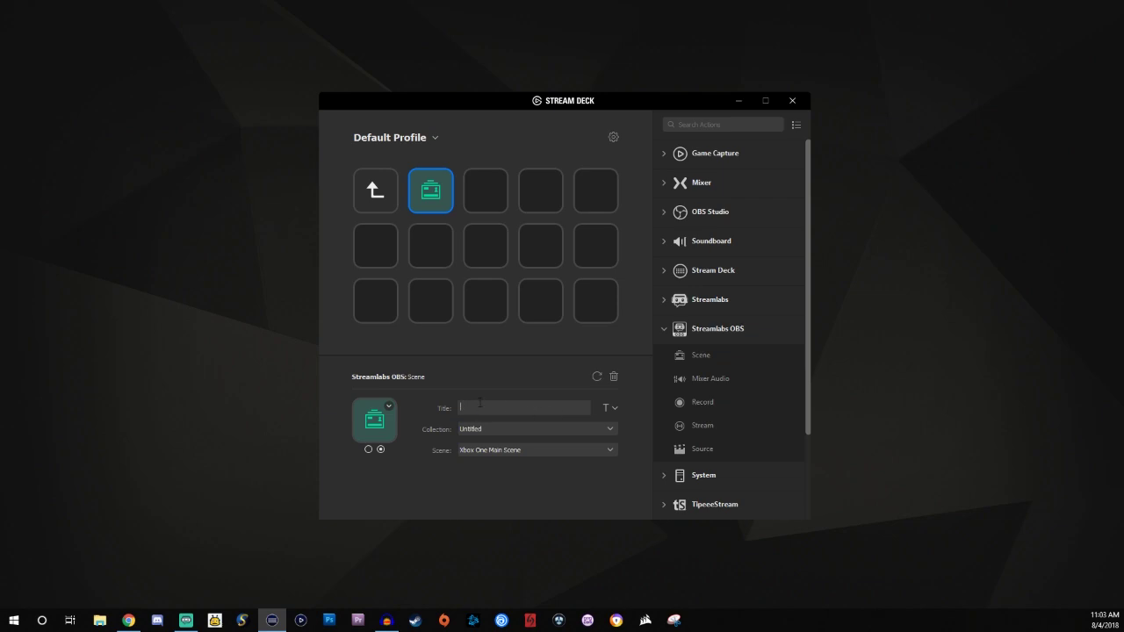
{"action": "type", "text": "tart up"}
{"action": "left_click", "coordinate": [497, 430]}
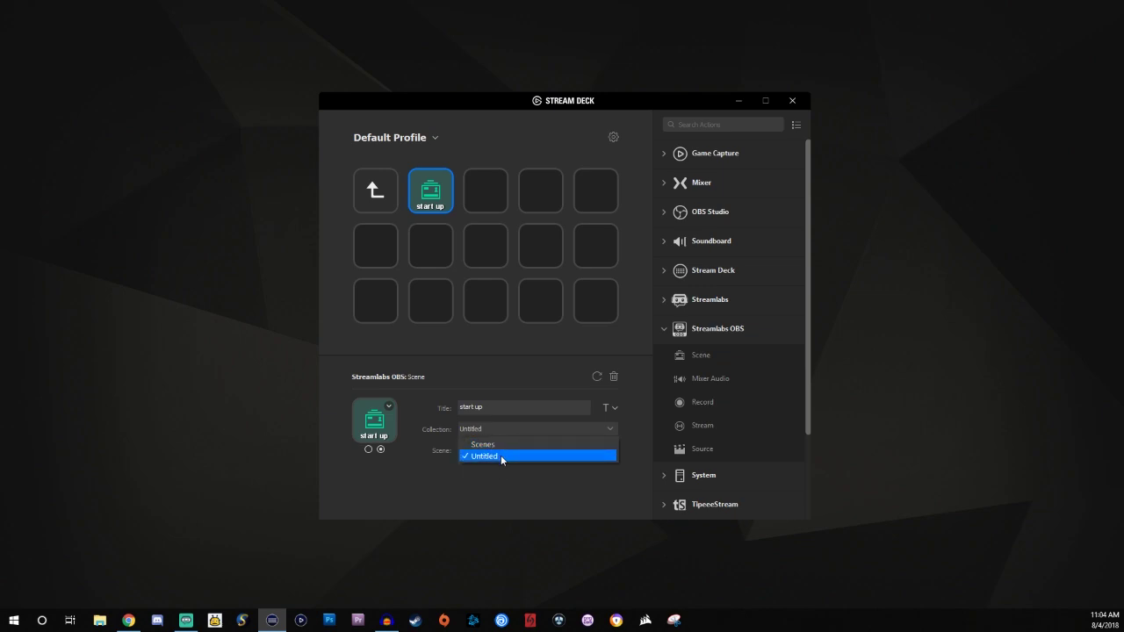
{"action": "left_click", "coordinate": [428, 438]}
{"action": "left_click", "coordinate": [513, 451]}
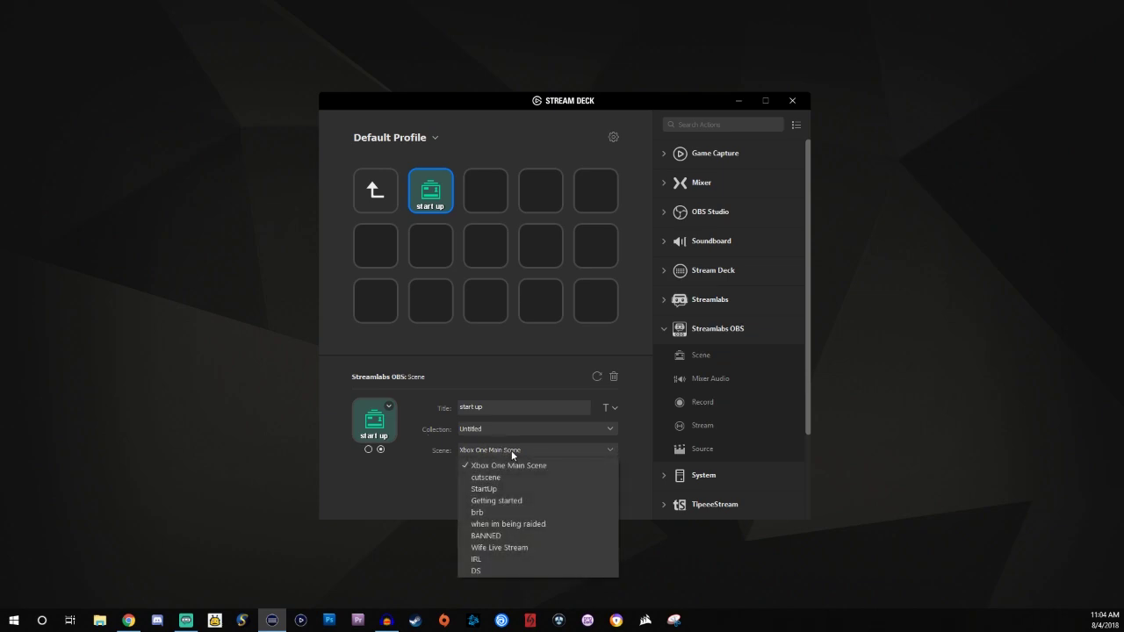
{"action": "left_click", "coordinate": [501, 489]}
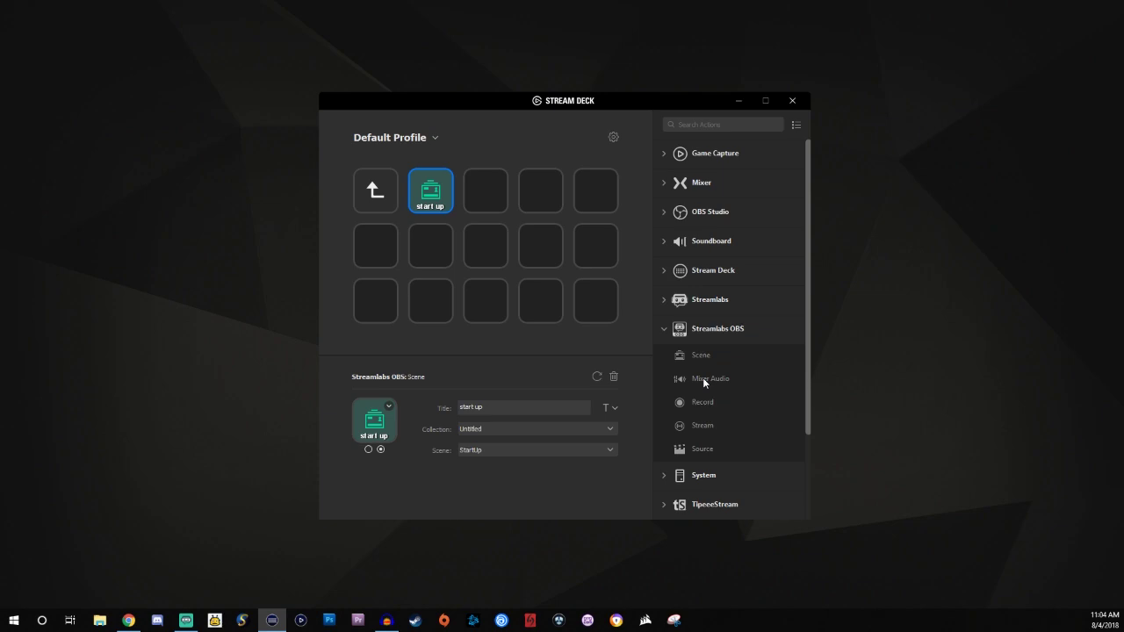
Step: Add a Streamlabs OBS Mixer Audio action to the third key of the first row with Mic/Aux as its source
{"action": "left_click_drag", "start_coordinate": [705, 384], "coordinate": [480, 207]}
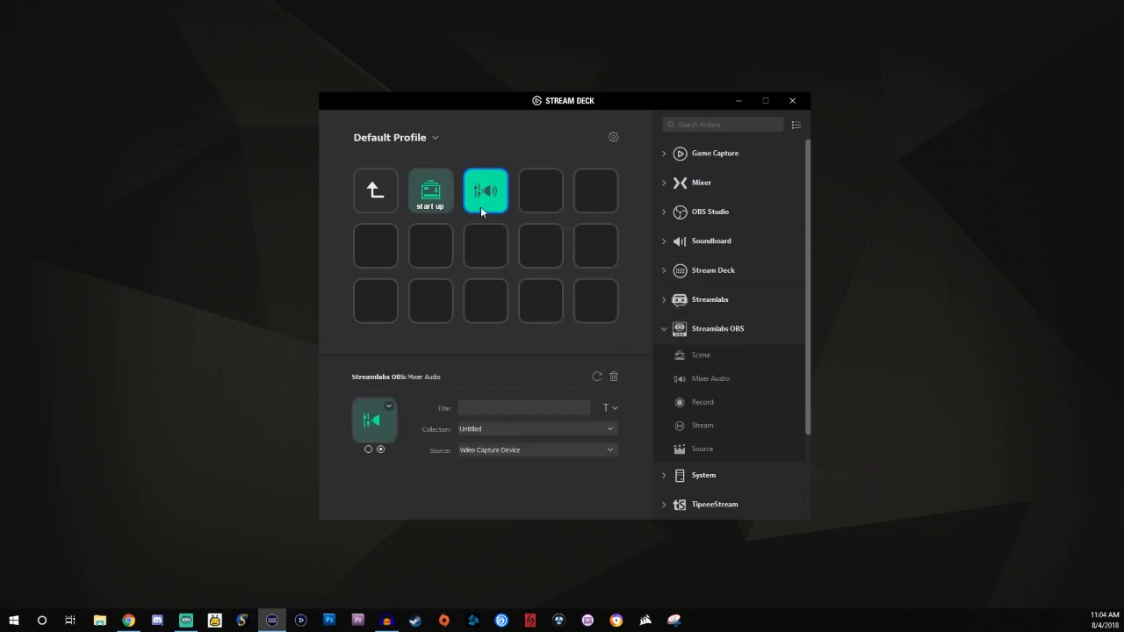
{"action": "left_click", "coordinate": [522, 427]}
{"action": "left_click", "coordinate": [524, 428]}
{"action": "left_click", "coordinate": [533, 449]}
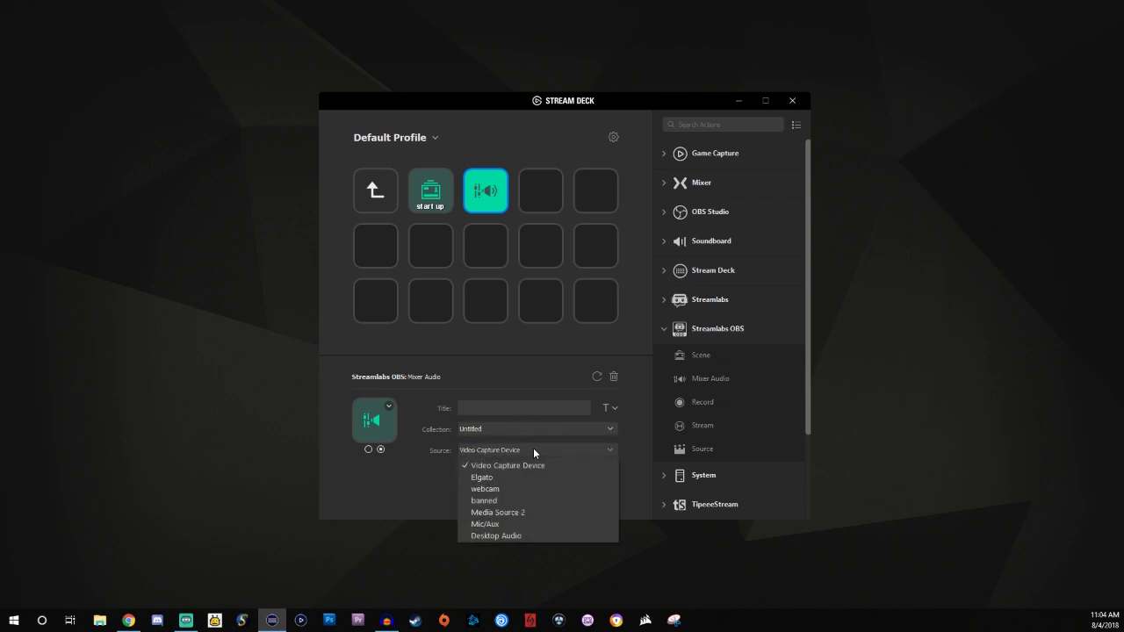
{"action": "left_click", "coordinate": [544, 524]}
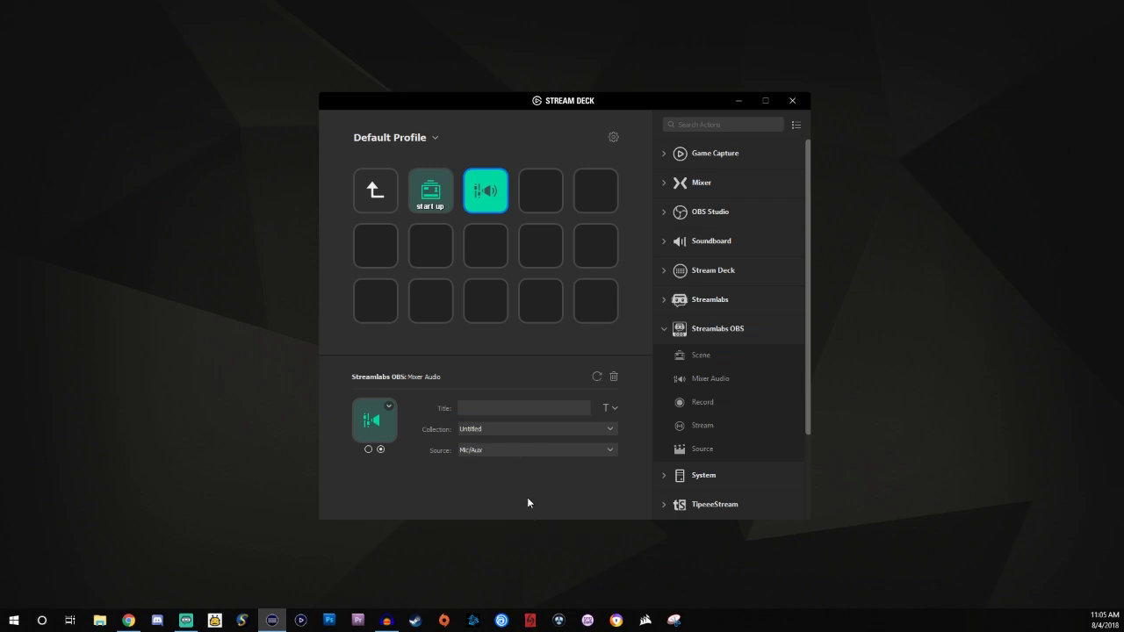
Step: Change the Mixer Audio key's source to Elgato and set it back to Mic/Aux
{"action": "left_click", "coordinate": [528, 451]}
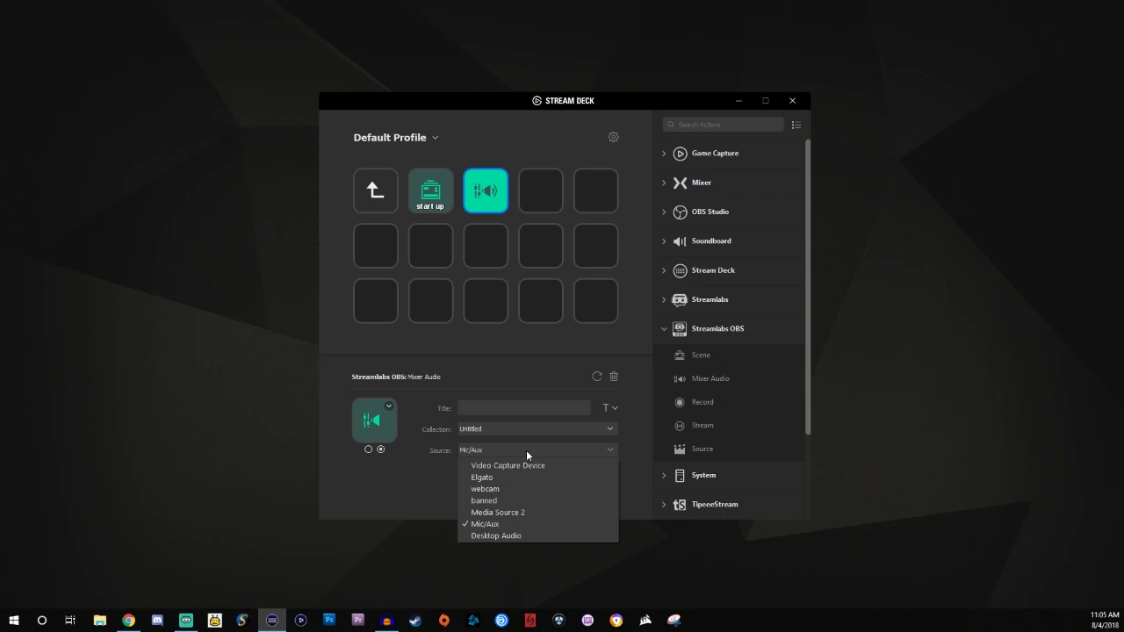
{"action": "left_click", "coordinate": [518, 477]}
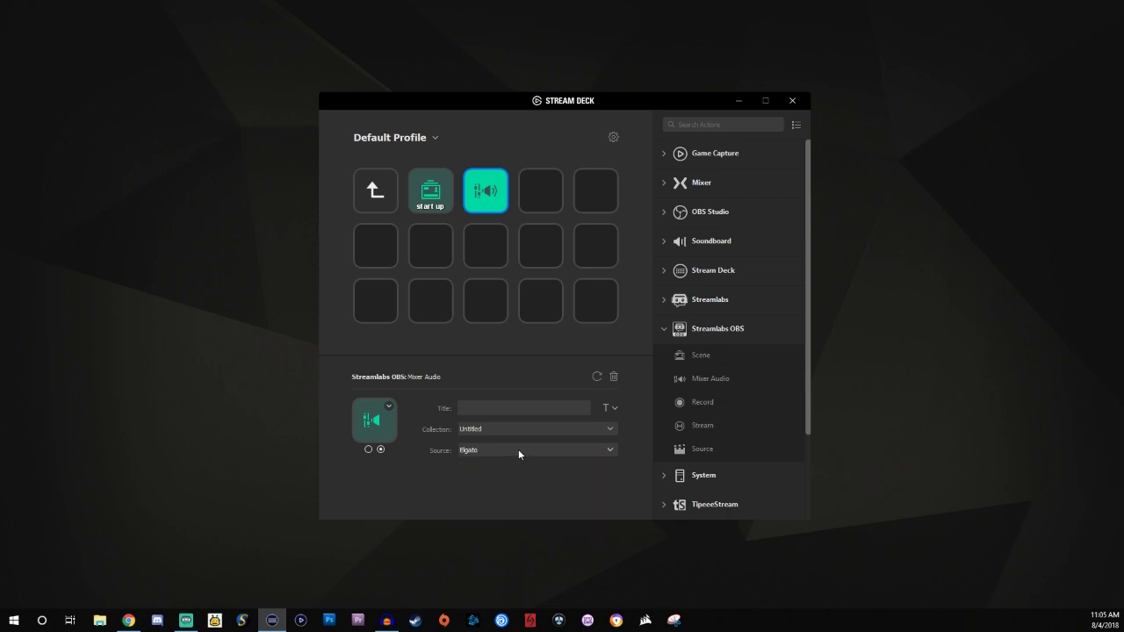
{"action": "left_click", "coordinate": [518, 449]}
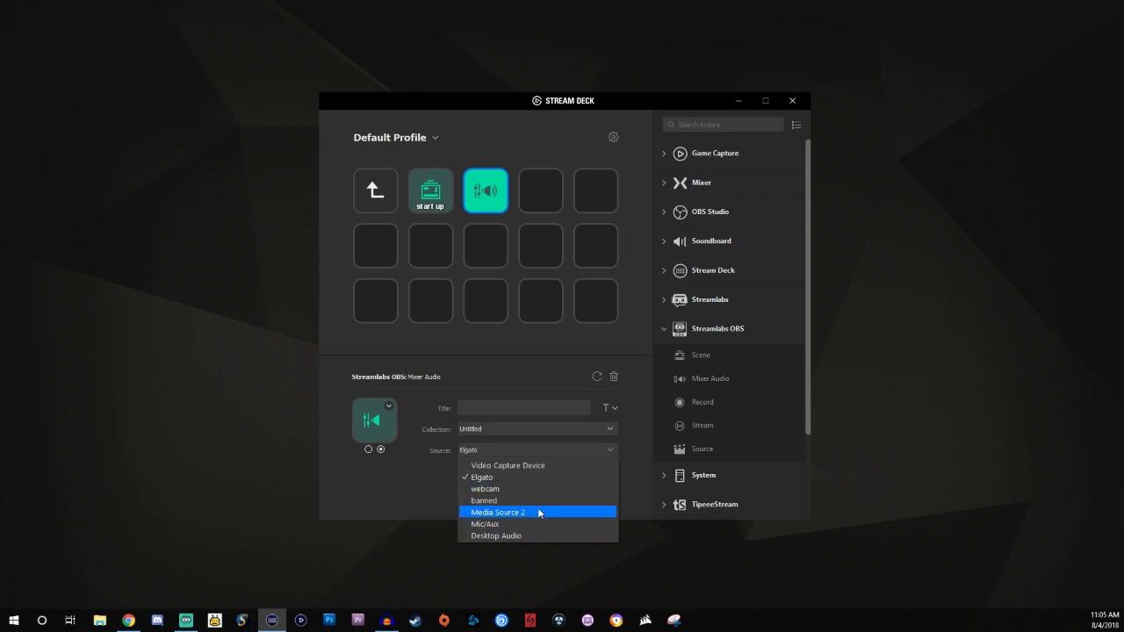
{"action": "left_click", "coordinate": [541, 524]}
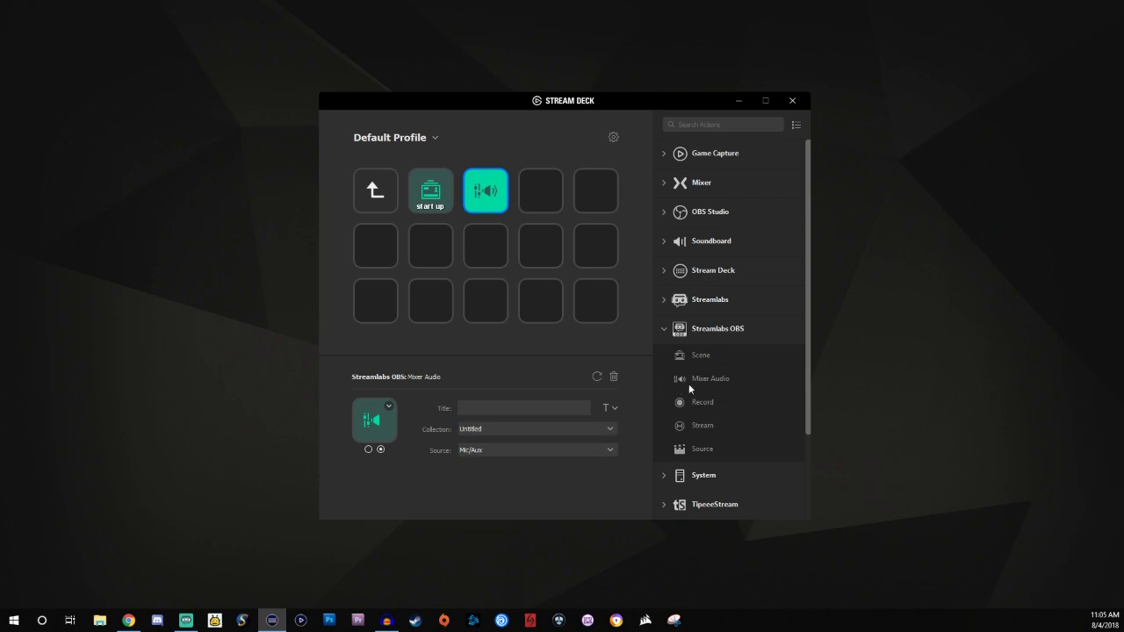
Step: Place Record and Stream actions on the last two first-row keys and an Alert Box Source action on the second key below
{"action": "left_click_drag", "start_coordinate": [701, 403], "coordinate": [539, 195]}
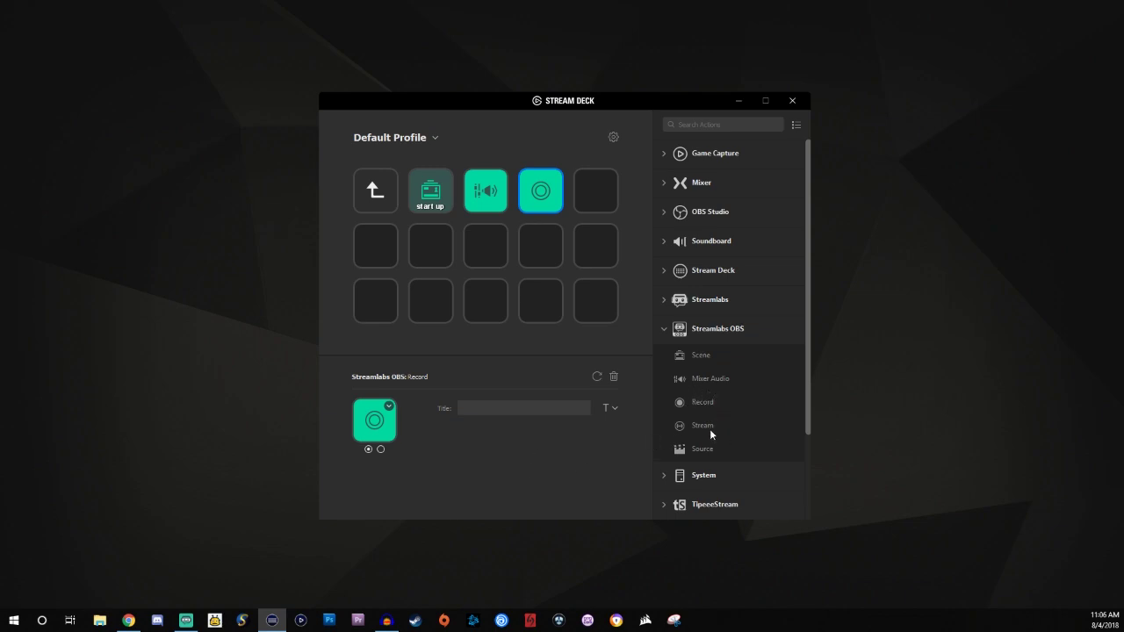
{"action": "left_click_drag", "start_coordinate": [704, 426], "coordinate": [594, 197]}
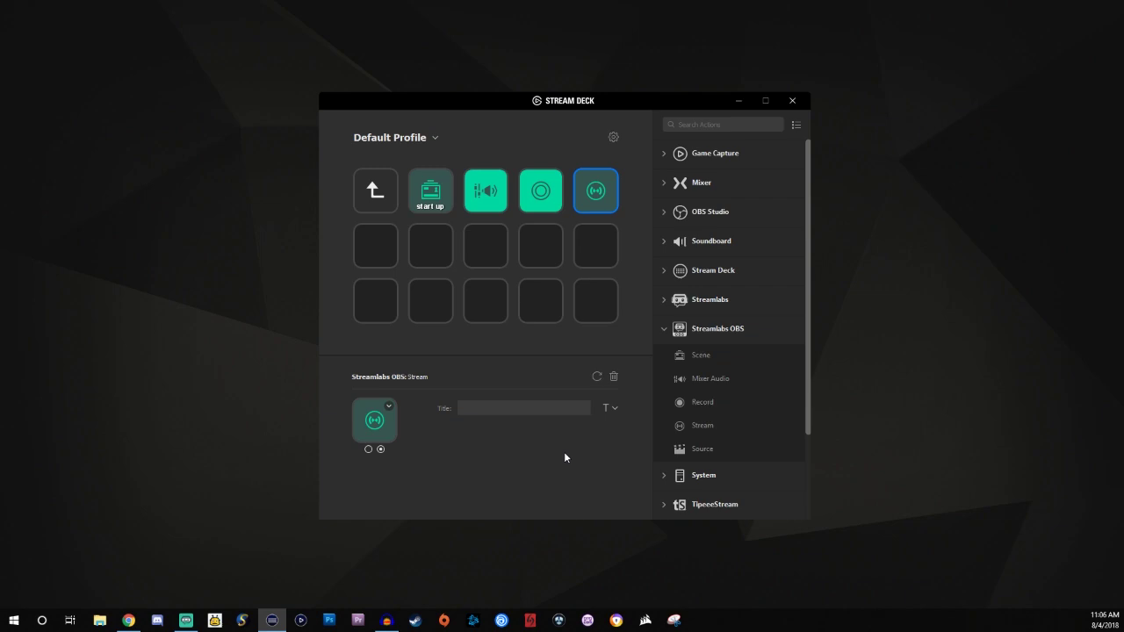
{"action": "left_click_drag", "start_coordinate": [702, 450], "coordinate": [431, 248]}
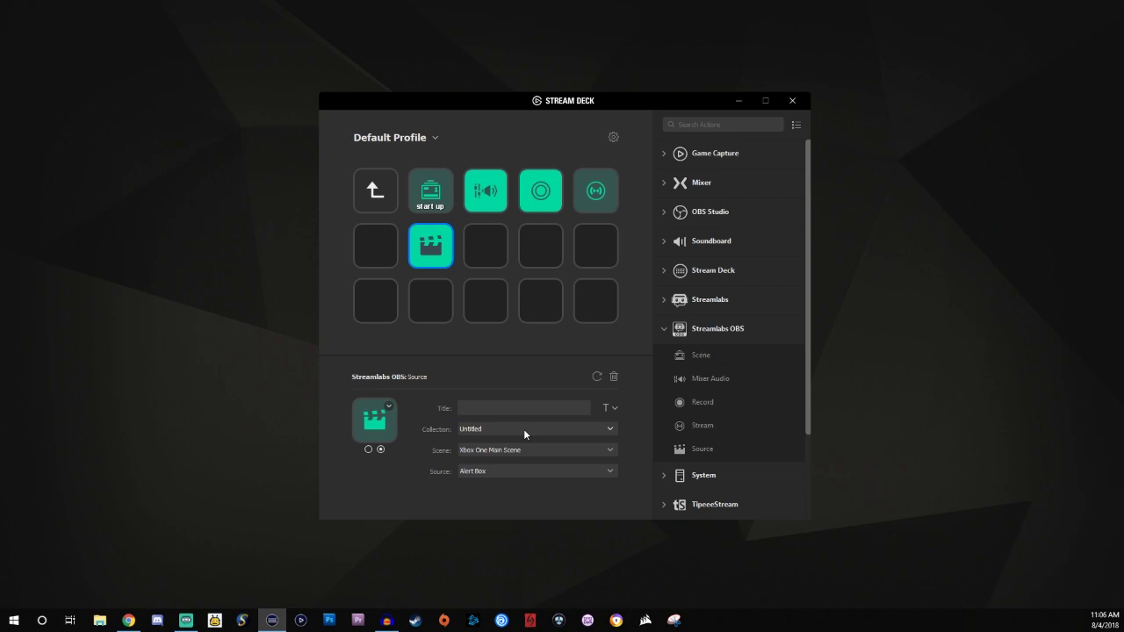
{"action": "left_click", "coordinate": [546, 474]}
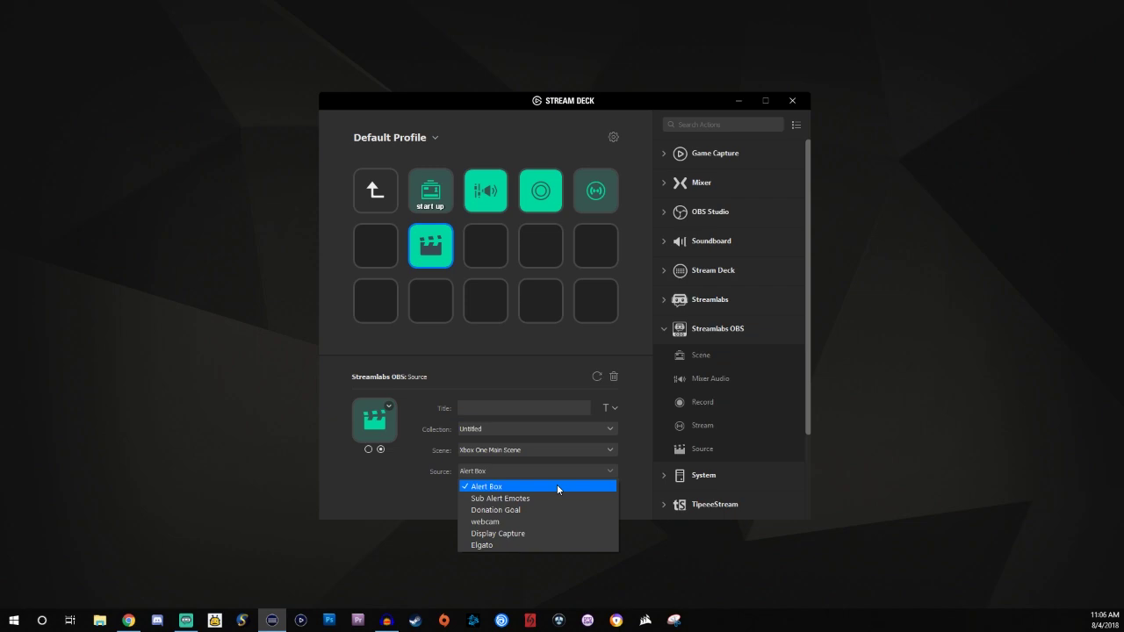
{"action": "left_click", "coordinate": [406, 502]}
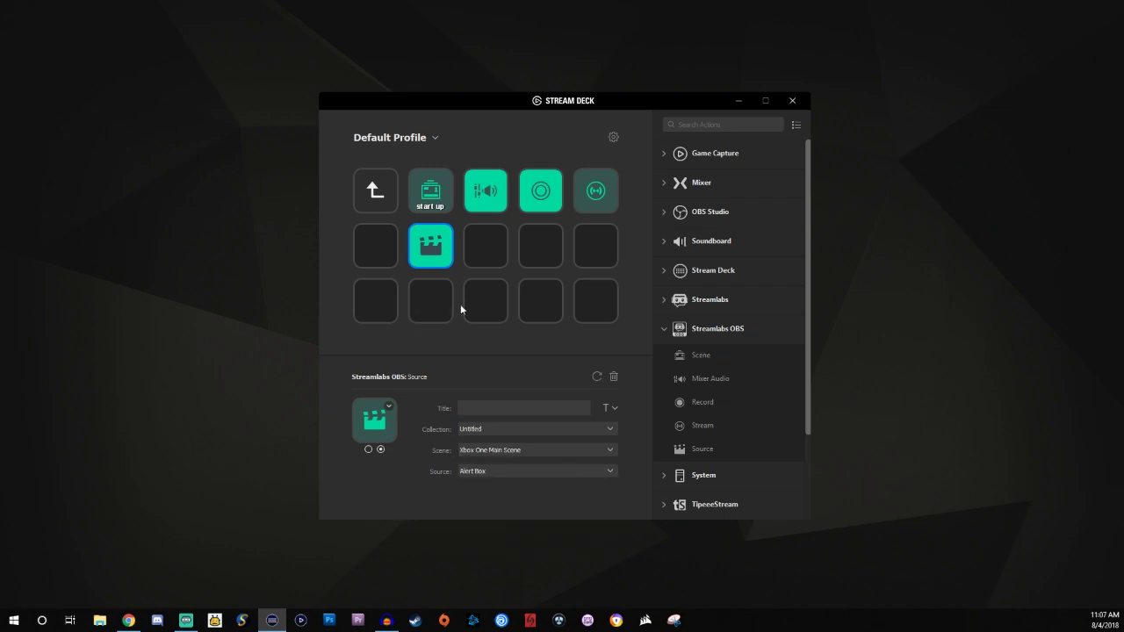
Step: Add another Streamlabs OBS Source action on the middle key of the second row with Donation Goal as its source
{"action": "left_click_drag", "start_coordinate": [700, 448], "coordinate": [474, 247]}
{"action": "left_click", "coordinate": [516, 475]}
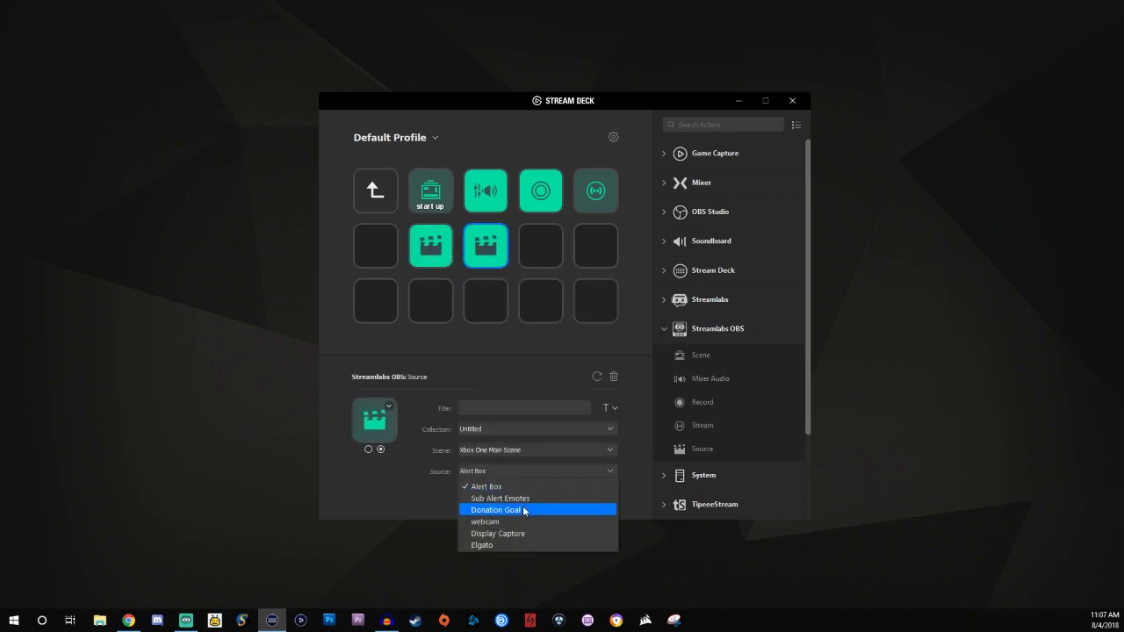
{"action": "left_click", "coordinate": [491, 507]}
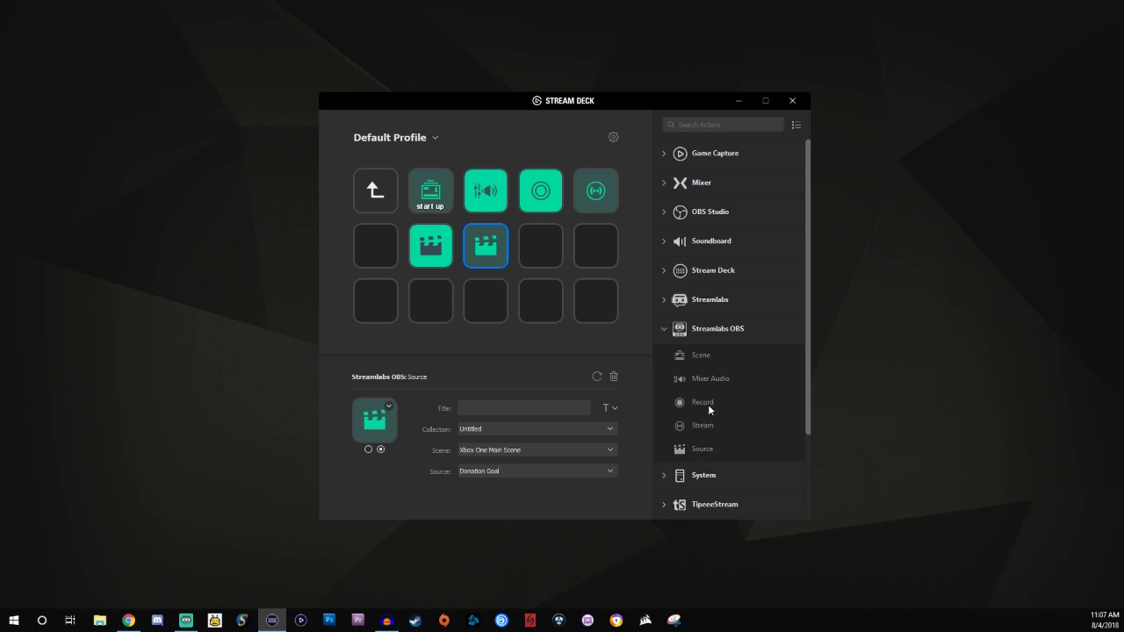
Step: Add a second Mixer Audio action on the fourth key of the second row with webcam as its source
{"action": "left_click_drag", "start_coordinate": [709, 376], "coordinate": [537, 246]}
{"action": "left_click", "coordinate": [515, 447]}
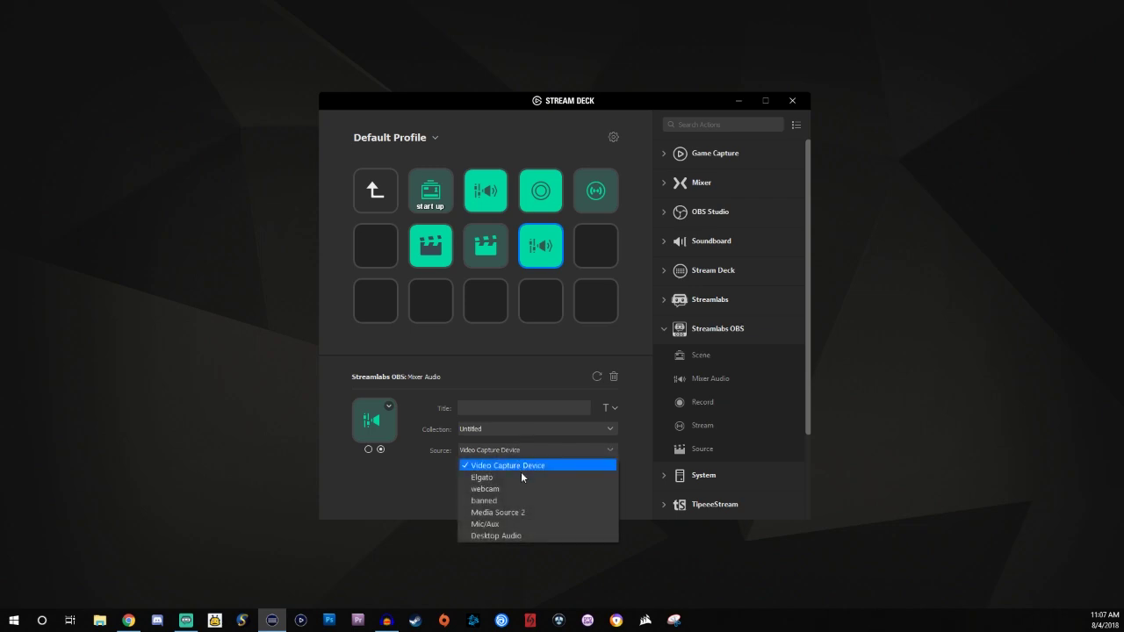
{"action": "left_click", "coordinate": [529, 491]}
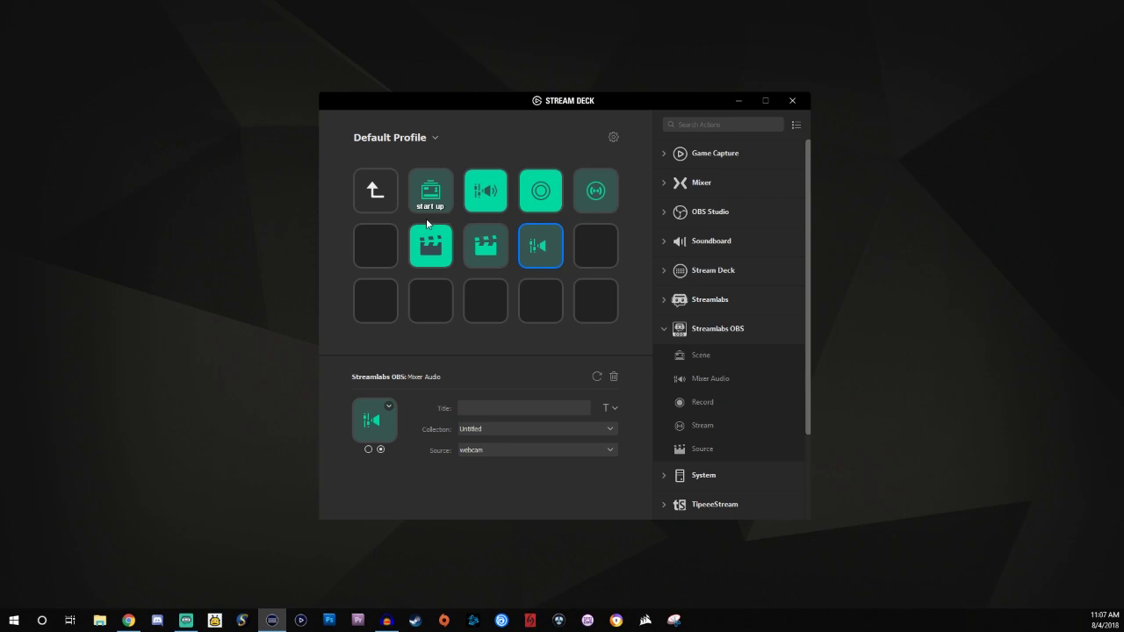
Step: Title the Mic/Aux audio key "mic" and the webcam audio key "cam"
{"action": "left_click", "coordinate": [494, 207]}
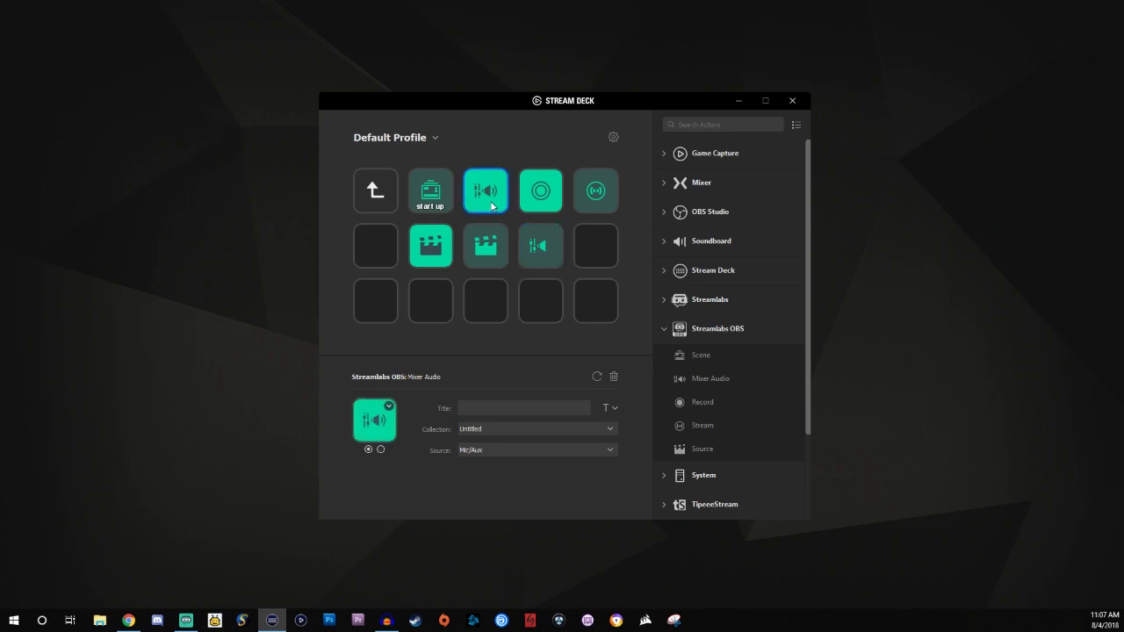
{"action": "left_click", "coordinate": [508, 407]}
{"action": "type", "text": "mic"}
{"action": "left_click", "coordinate": [549, 259]}
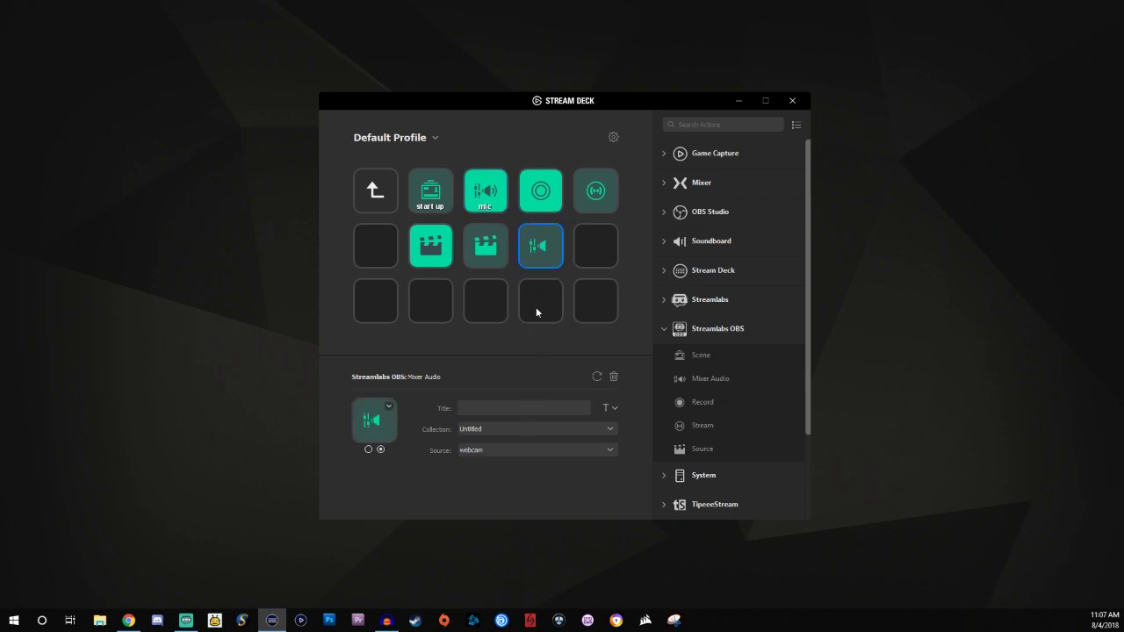
{"action": "left_click", "coordinate": [532, 402]}
{"action": "type", "text": "cas"}
{"action": "key", "text": "BackSpace"}
{"action": "type", "text": "m"}
Step: Add a Mixer Chat Message action to the last key of the second row
{"action": "left_click", "coordinate": [662, 329]}
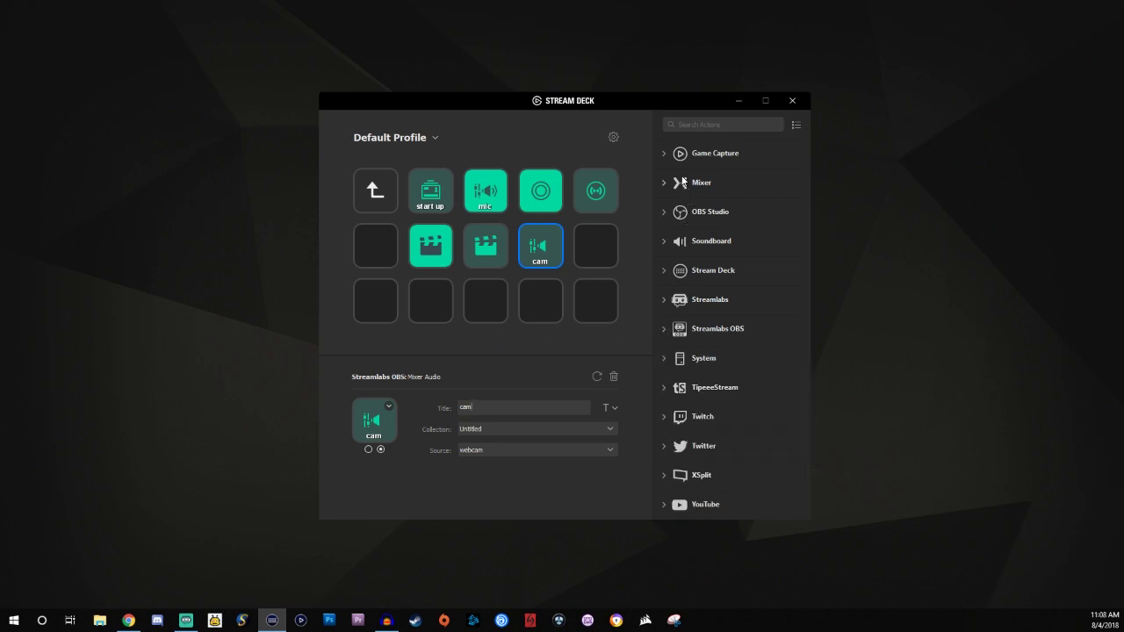
{"action": "left_click", "coordinate": [664, 183]}
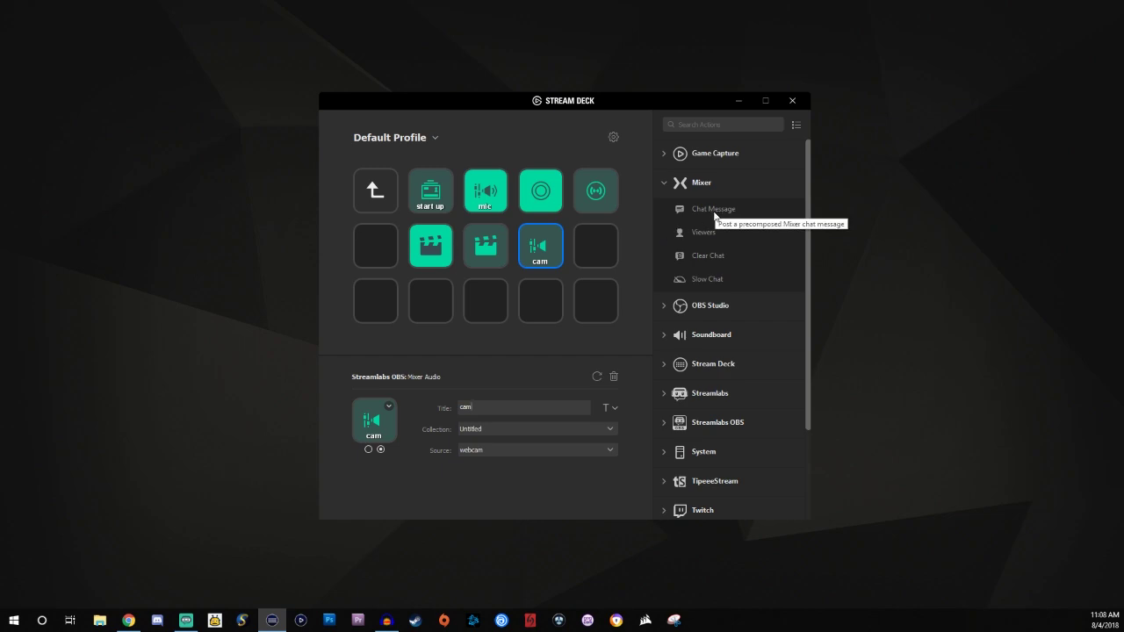
{"action": "left_click_drag", "start_coordinate": [714, 213], "coordinate": [595, 245]}
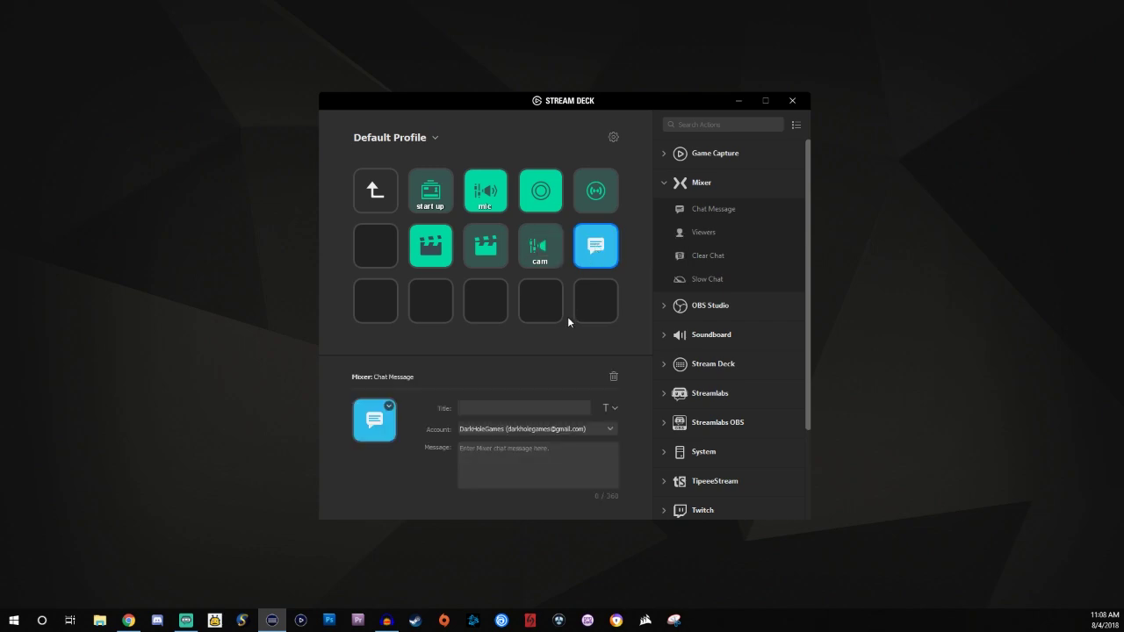
{"action": "left_click", "coordinate": [600, 431]}
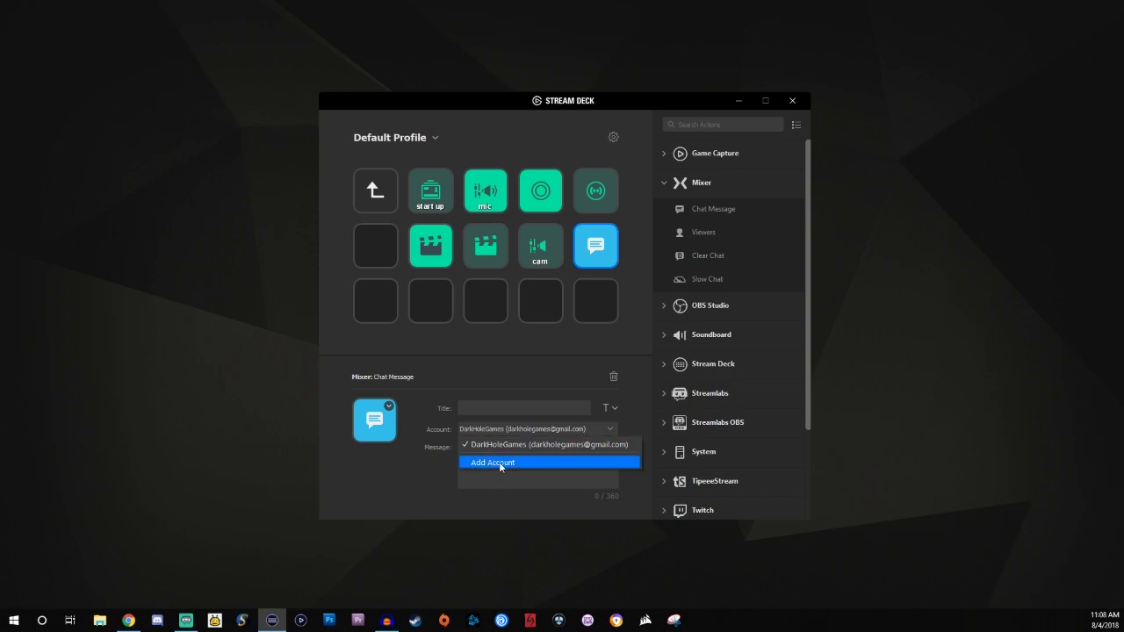
{"action": "left_click", "coordinate": [525, 463]}
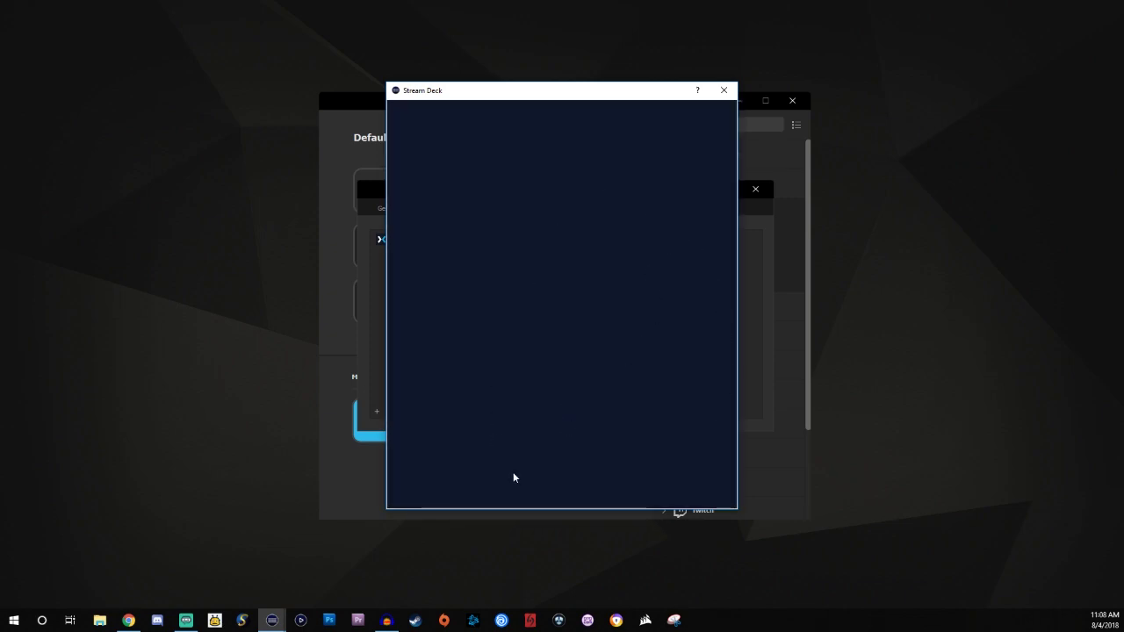
{"action": "left_click", "coordinate": [724, 90]}
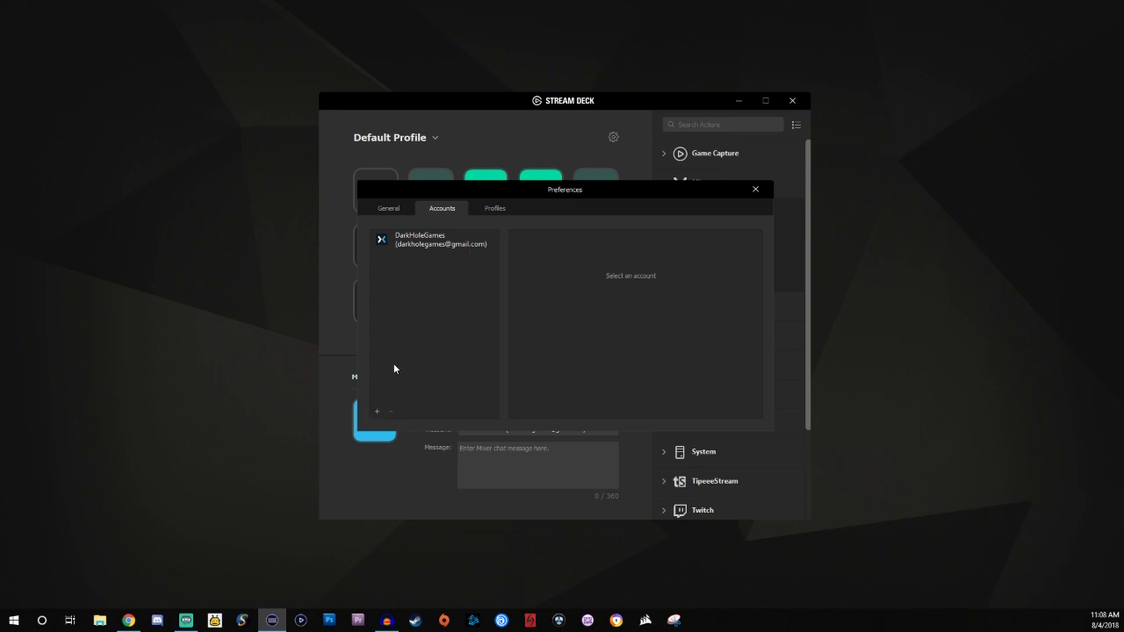
{"action": "left_click", "coordinate": [755, 189]}
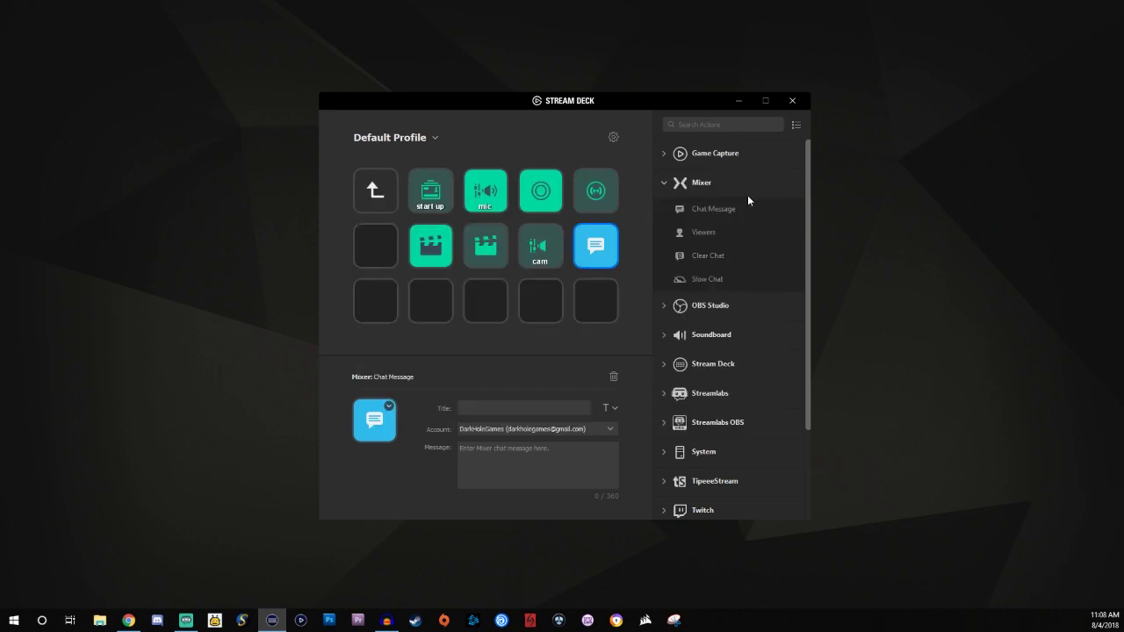
Step: Check in the preferences which services can be added as accounts, and close the preferences
{"action": "left_click", "coordinate": [612, 139]}
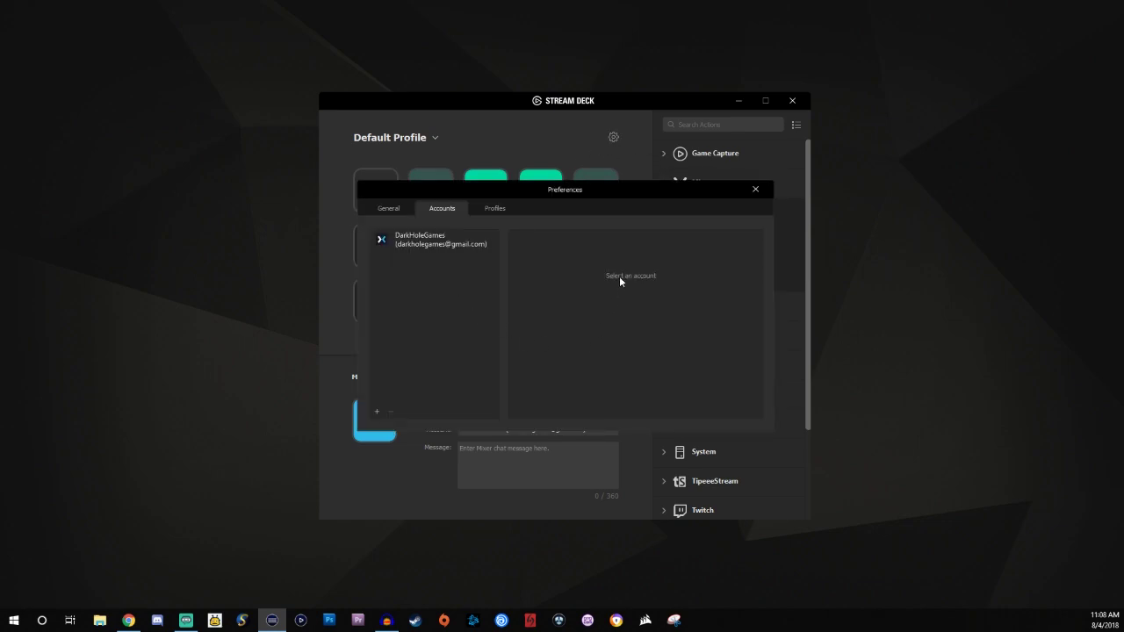
{"action": "left_click", "coordinate": [378, 411]}
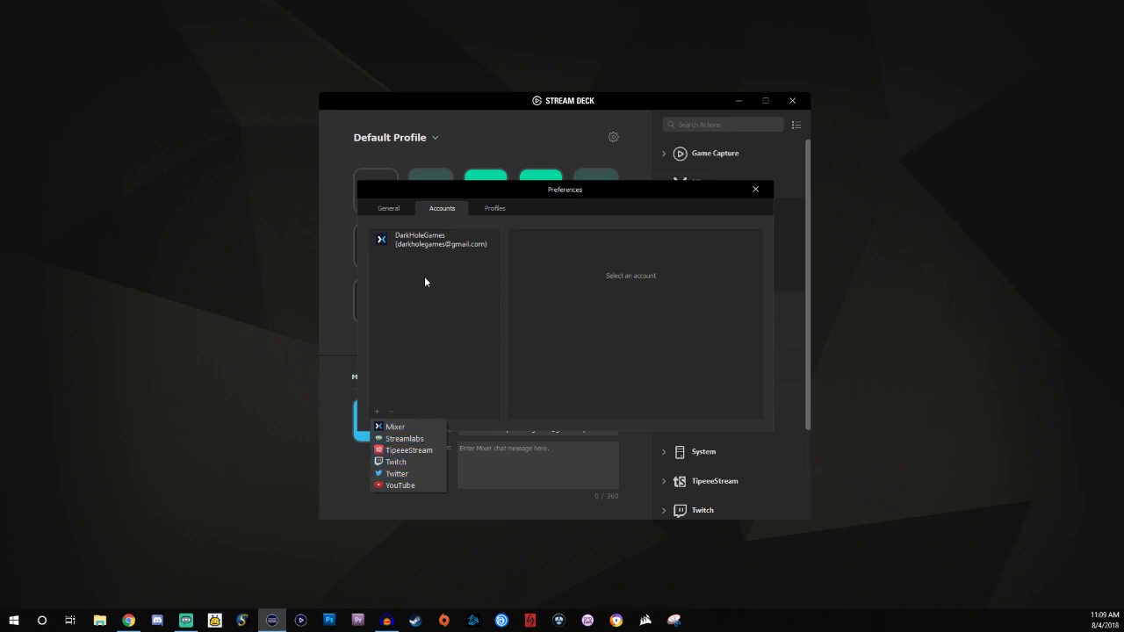
{"action": "left_click", "coordinate": [755, 188]}
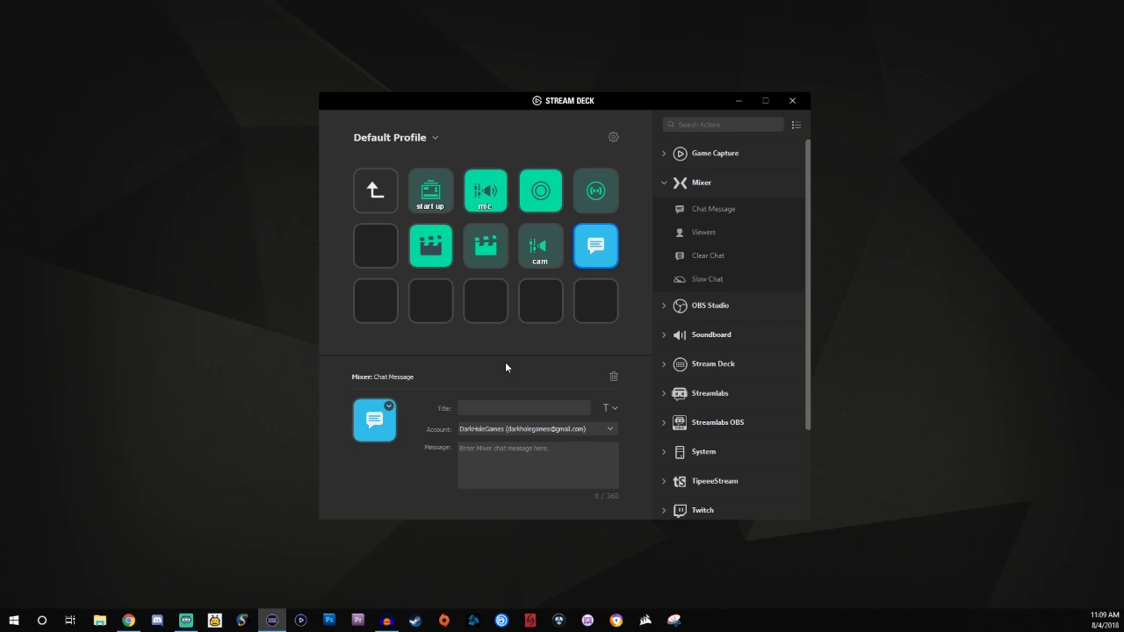
Step: Look at the option to add another account for the Chat Message action, and close the sign-in and preferences windows
{"action": "left_click", "coordinate": [554, 430]}
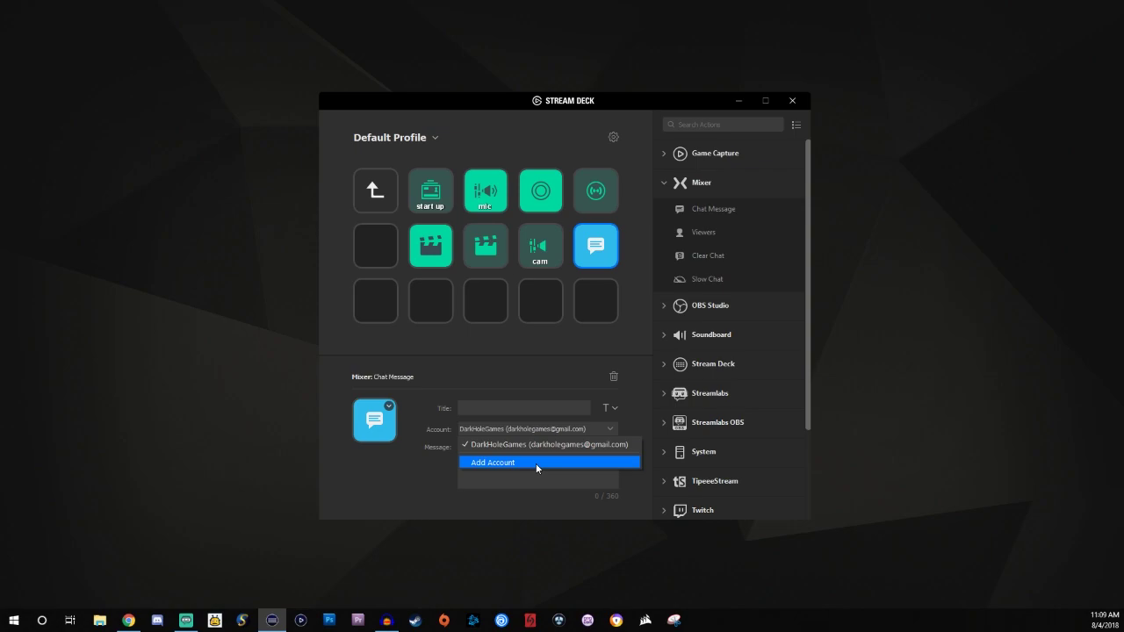
{"action": "left_click", "coordinate": [536, 462]}
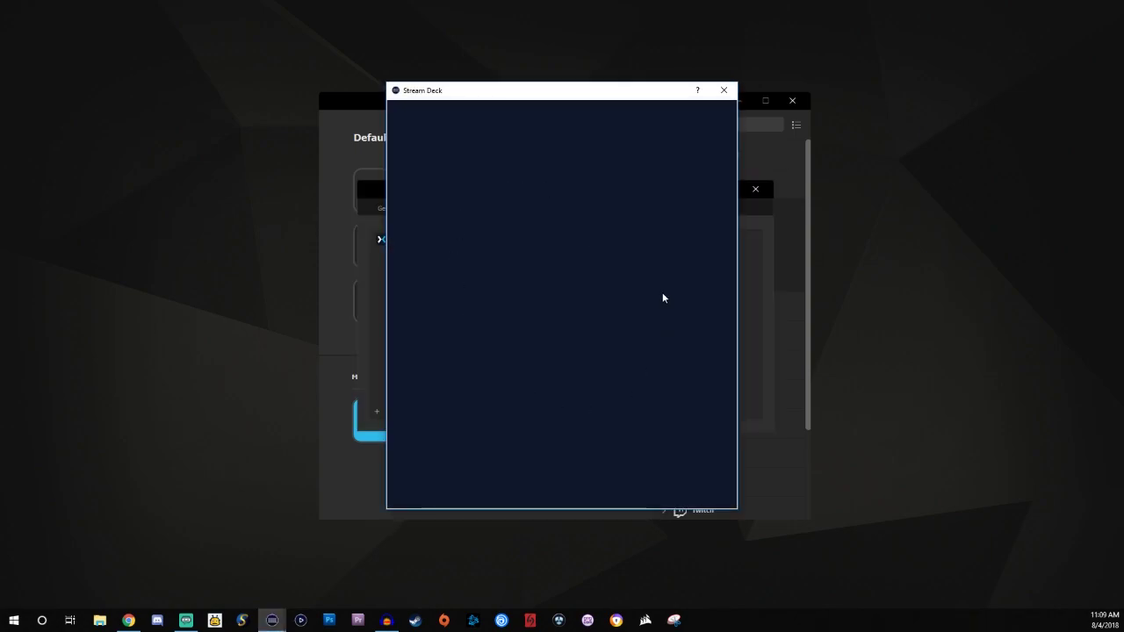
{"action": "left_click", "coordinate": [724, 92]}
{"action": "left_click", "coordinate": [754, 190]}
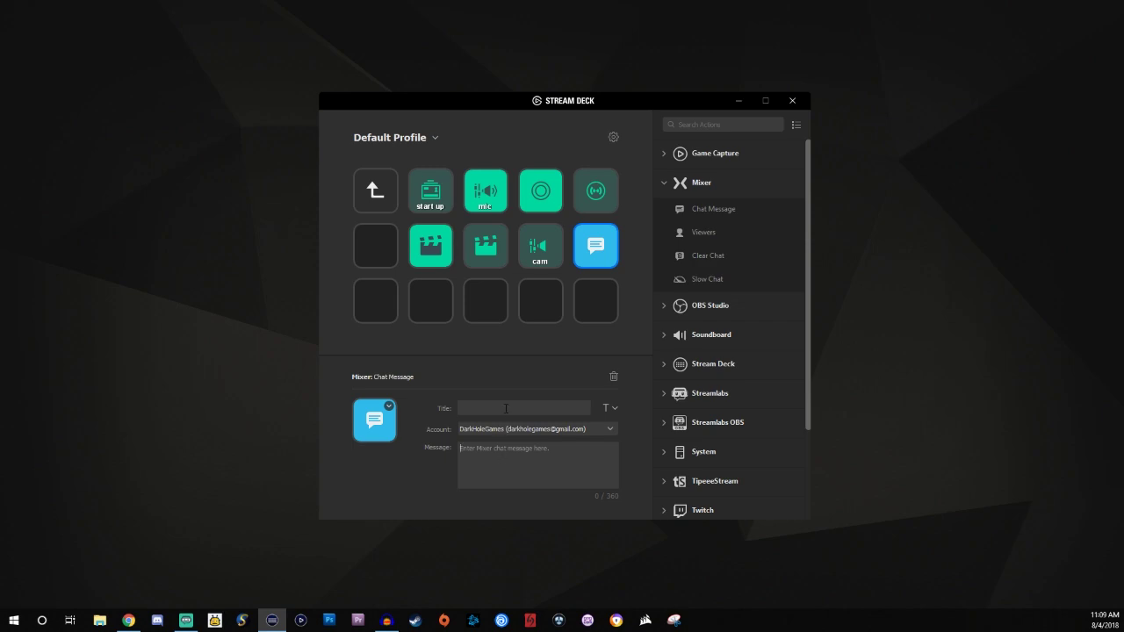
{"action": "left_click", "coordinate": [489, 454]}
Step: Add Mixer Viewers, Clear Chat and Slow Chat actions to the fifth, fourth and third keys of the third row, respectively
{"action": "left_click_drag", "start_coordinate": [703, 230], "coordinate": [593, 300]}
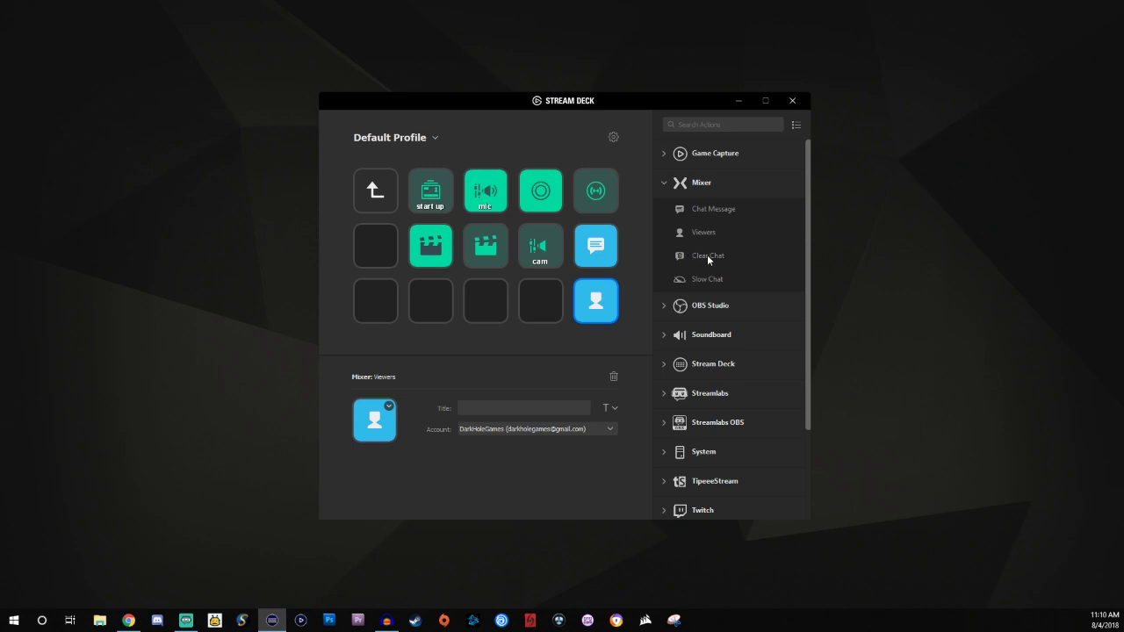
{"action": "left_click_drag", "start_coordinate": [708, 257], "coordinate": [537, 302]}
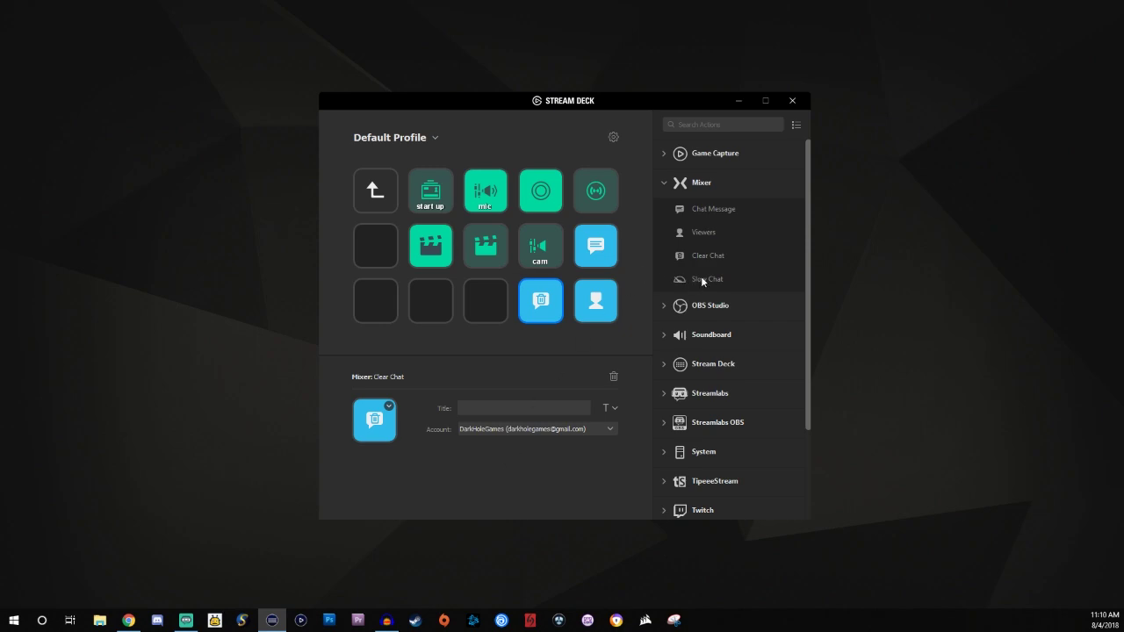
{"action": "left_click_drag", "start_coordinate": [701, 276], "coordinate": [474, 303]}
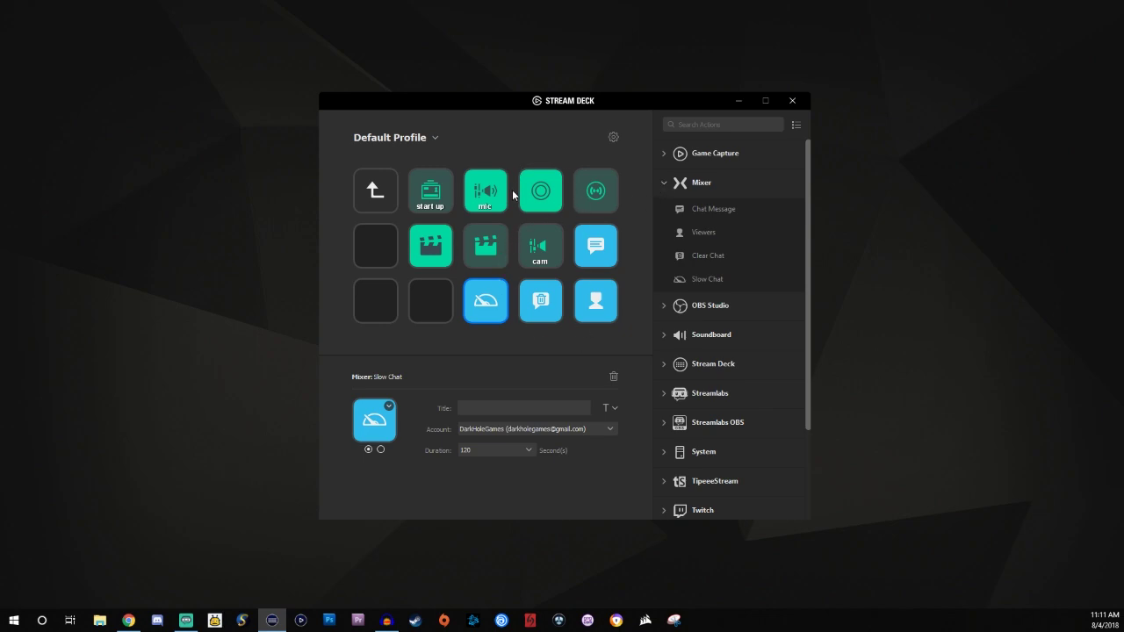
Step: Leave the test folder, open the OBS folder and examine its chat msgs subfolder before returning to the OBS folder
{"action": "double_click", "coordinate": [375, 198]}
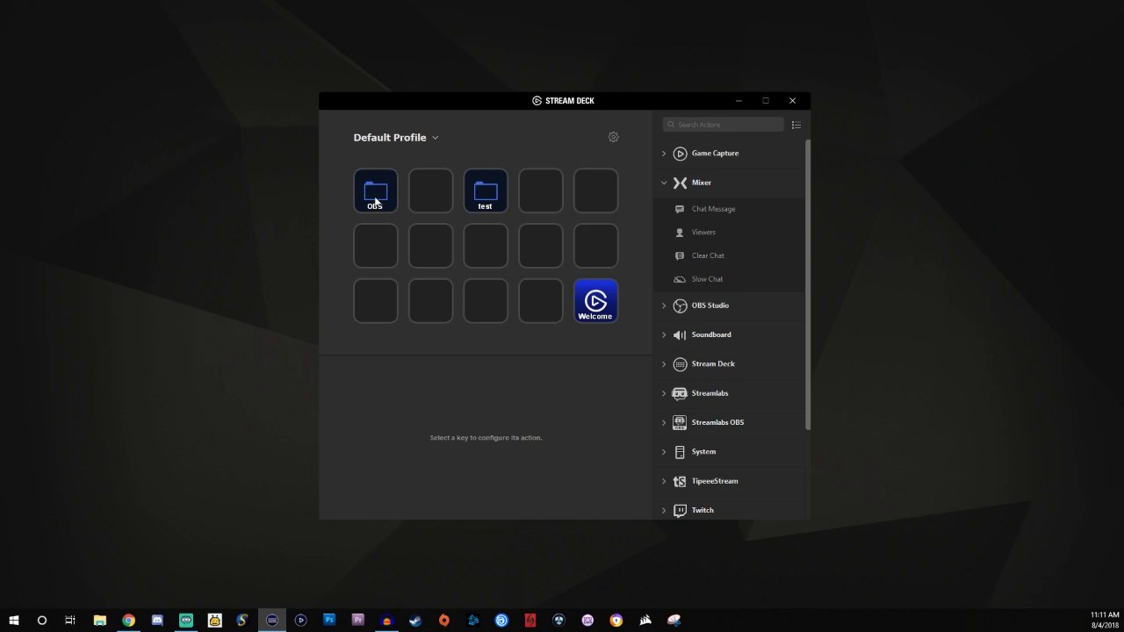
{"action": "double_click", "coordinate": [375, 197]}
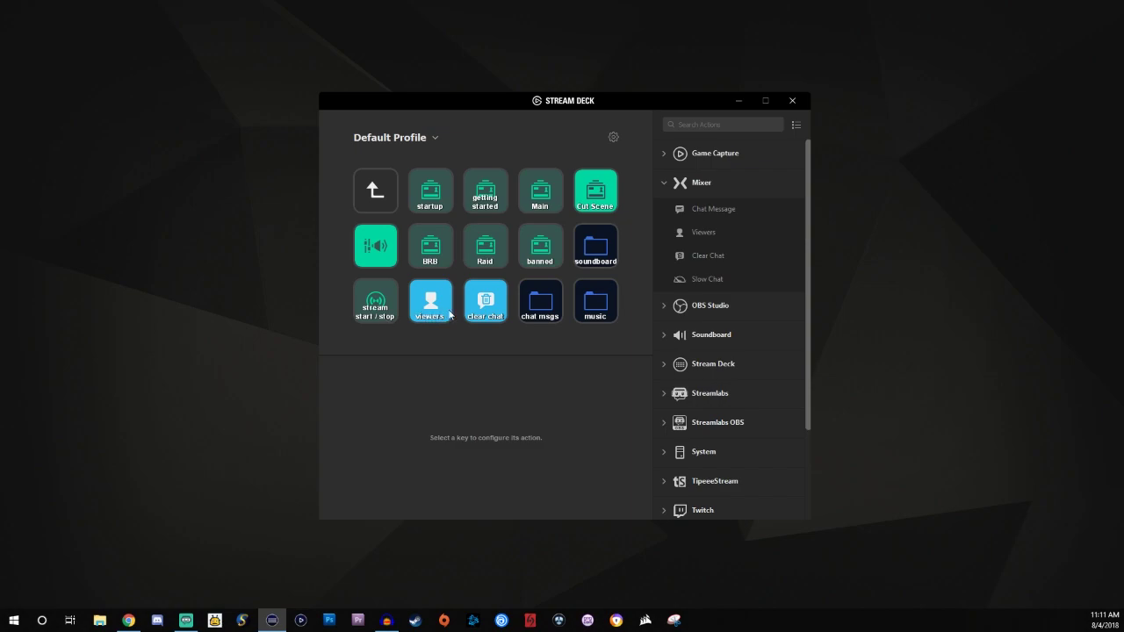
{"action": "left_click", "coordinate": [542, 301]}
{"action": "double_click", "coordinate": [542, 301]}
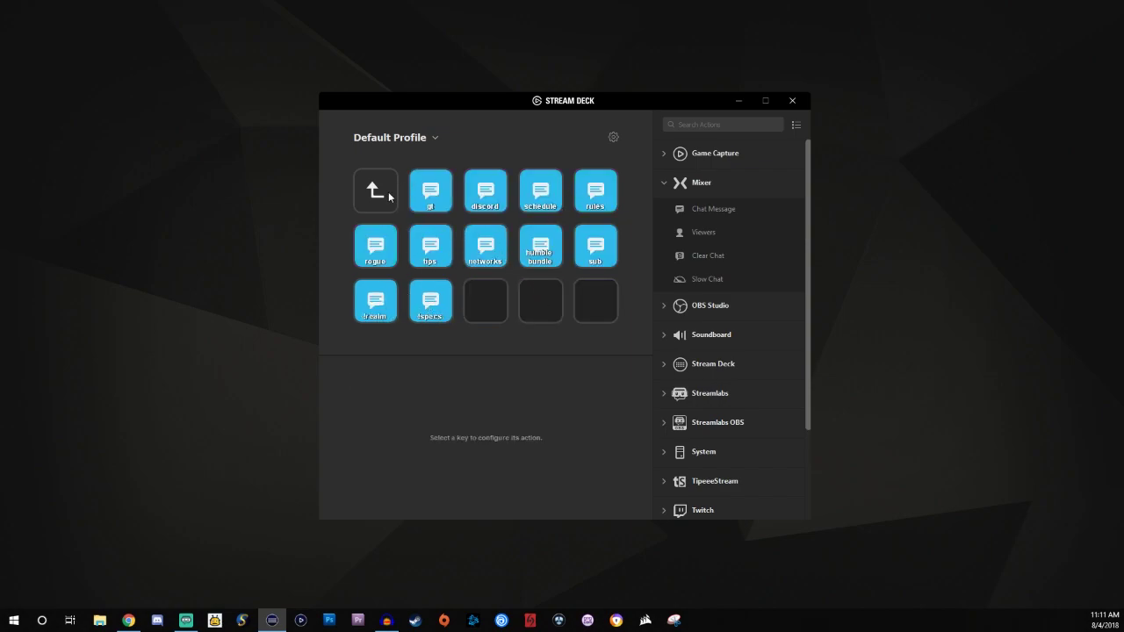
{"action": "left_click", "coordinate": [388, 191]}
{"action": "double_click", "coordinate": [377, 191]}
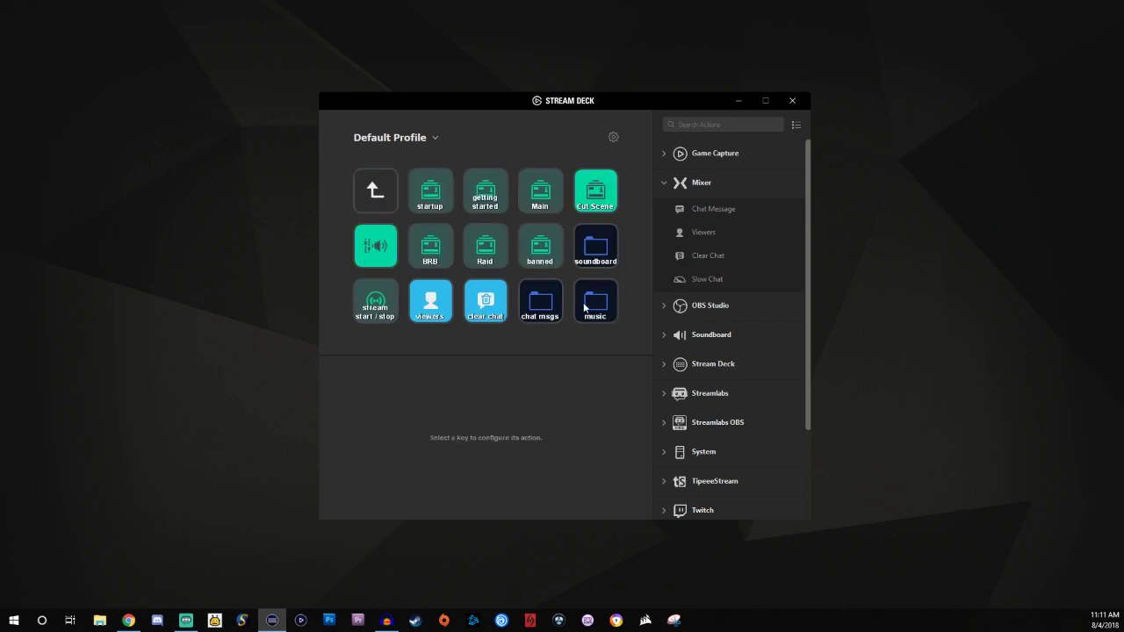
Step: Examine the keys in the music and soundboard subfolders, returning to the OBS folder after each
{"action": "double_click", "coordinate": [589, 302]}
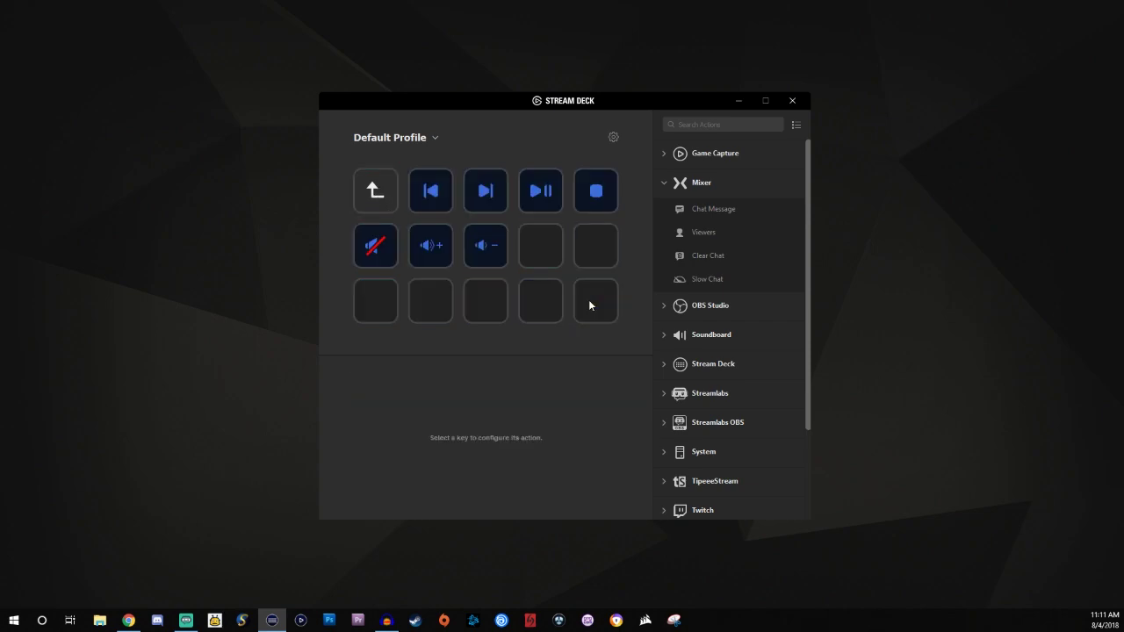
{"action": "left_click", "coordinate": [372, 193]}
{"action": "double_click", "coordinate": [372, 193]}
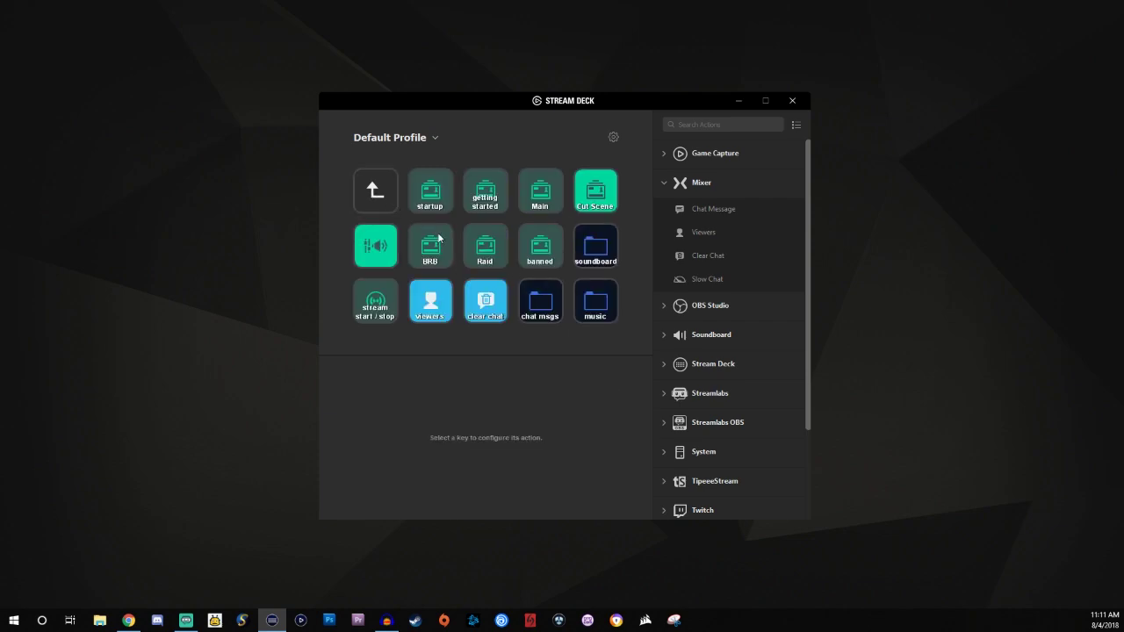
{"action": "double_click", "coordinate": [600, 248]}
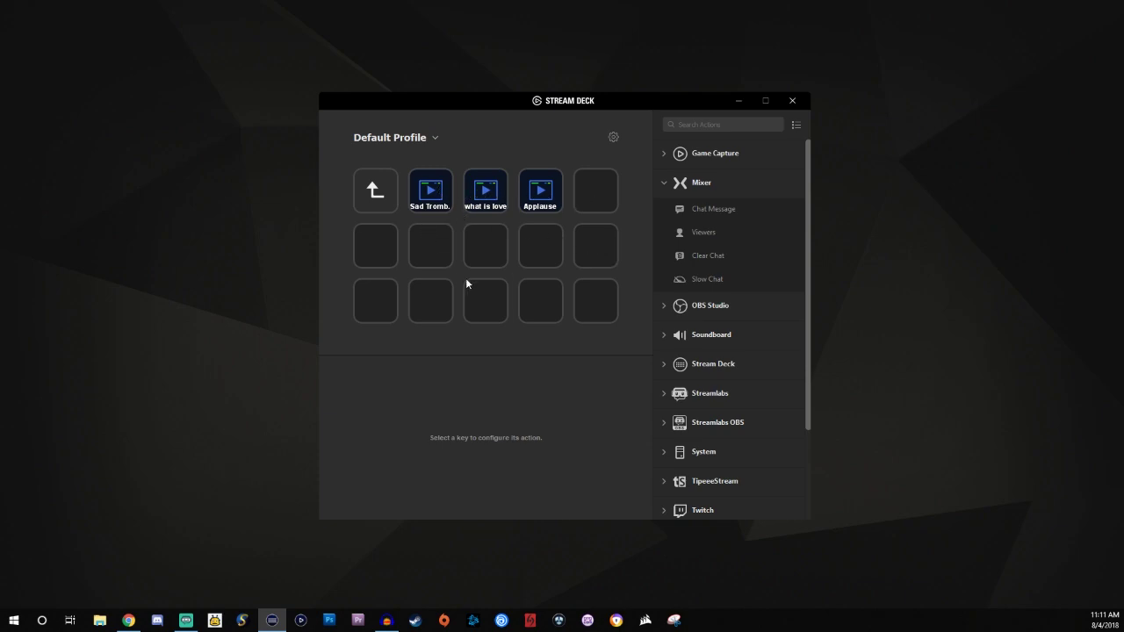
{"action": "double_click", "coordinate": [375, 191]}
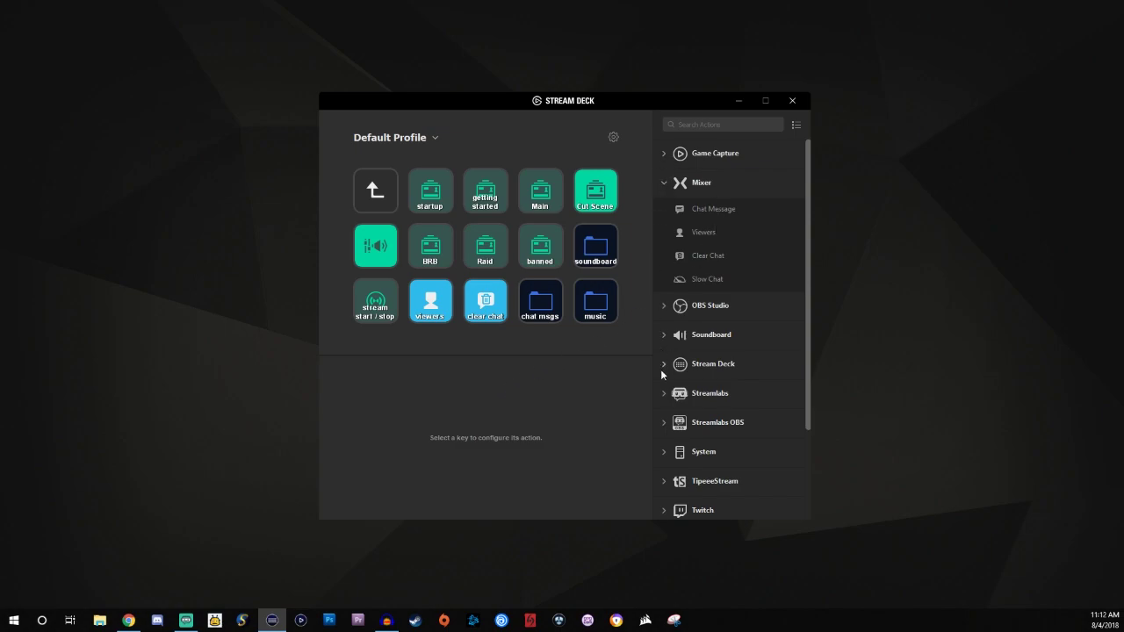
Step: Collapse the Mixer actions and examine which actions Streamlabs OBS and Twitch offer
{"action": "left_click", "coordinate": [660, 422]}
{"action": "scroll", "coordinate": [664, 407], "scroll_direction": "down", "scroll_amount": 3}
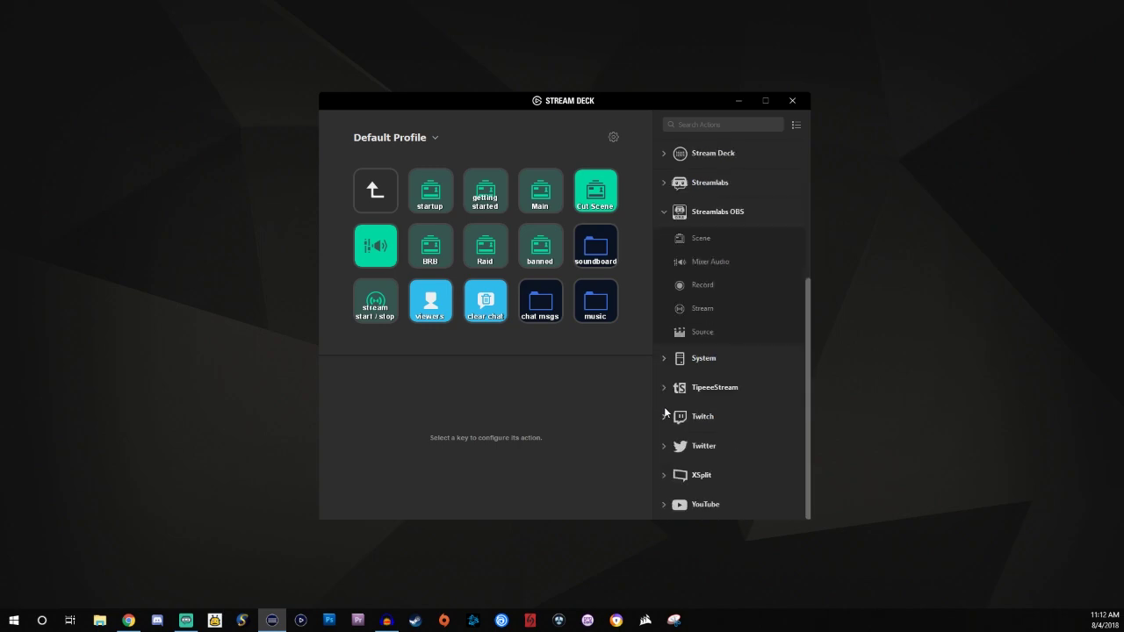
{"action": "scroll", "coordinate": [664, 407], "scroll_direction": "up", "scroll_amount": 3}
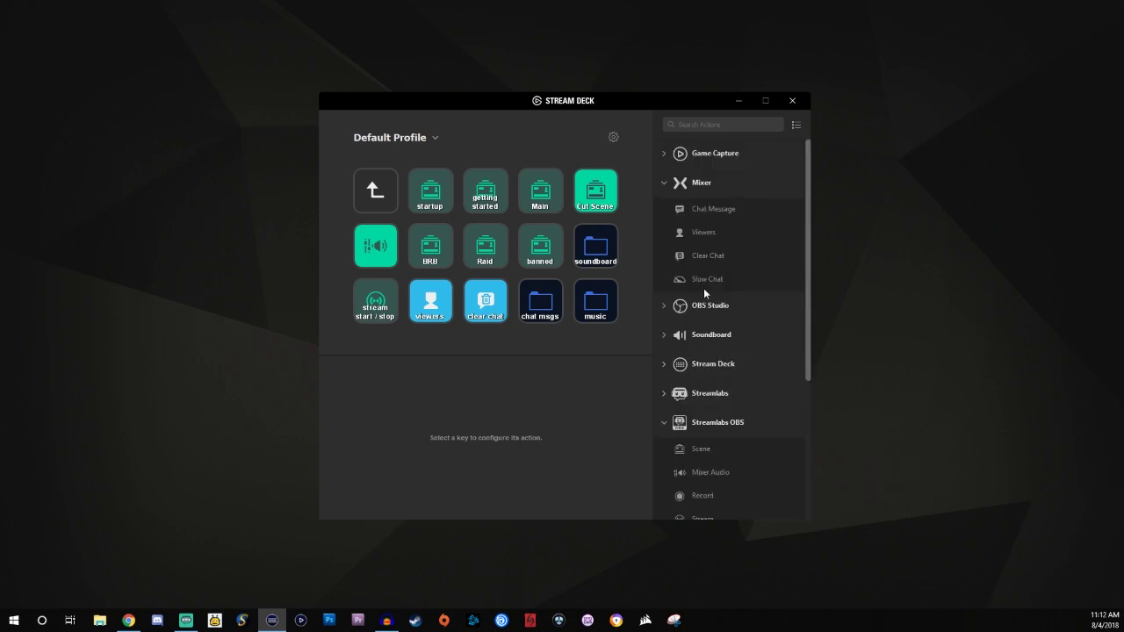
{"action": "left_click", "coordinate": [663, 184]}
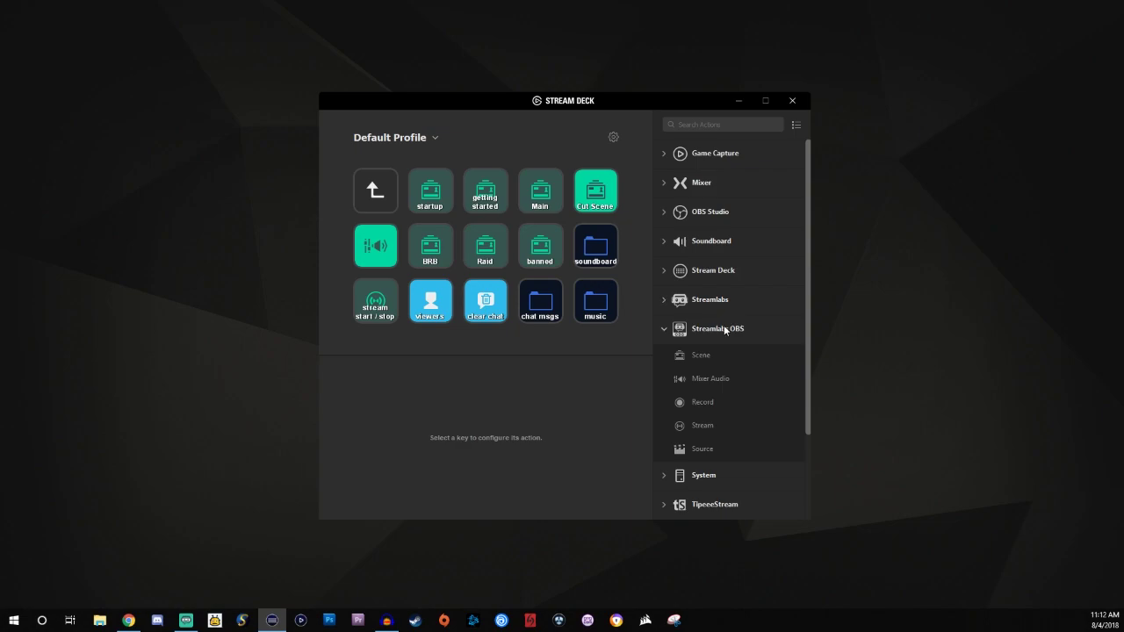
{"action": "scroll", "coordinate": [724, 330], "scroll_direction": "down", "scroll_amount": 3}
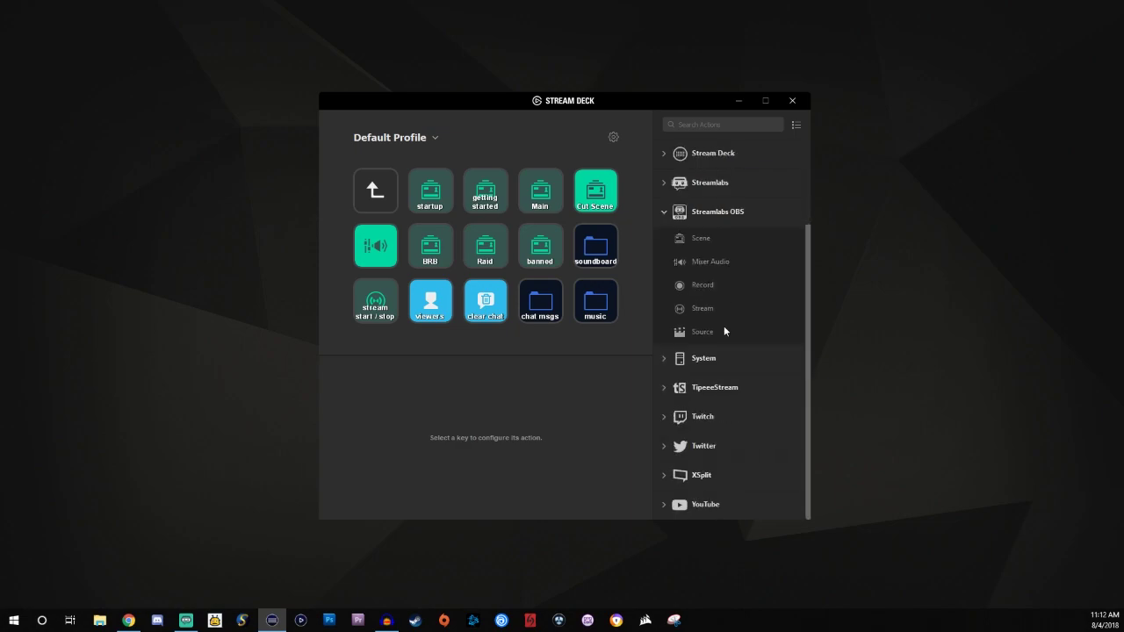
{"action": "left_click", "coordinate": [666, 418]}
{"action": "scroll", "coordinate": [694, 379], "scroll_direction": "down", "scroll_amount": 3}
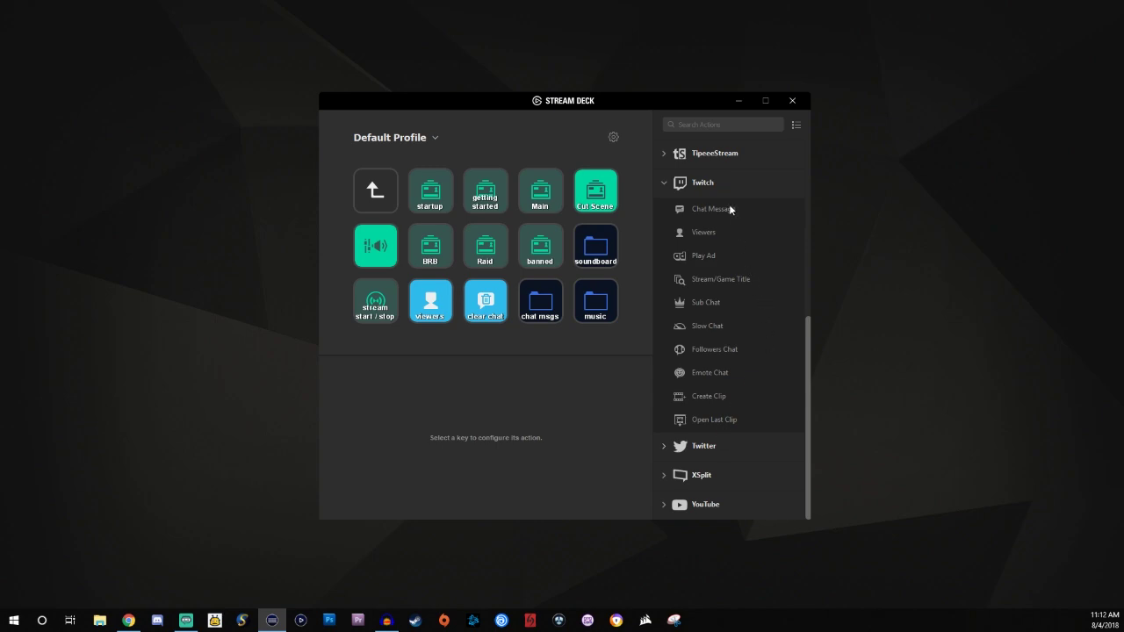
Step: Return to the profile's main page and examine the actions available for YouTube, OBS Studio and Game Capture
{"action": "left_click", "coordinate": [372, 193]}
{"action": "double_click", "coordinate": [373, 192]}
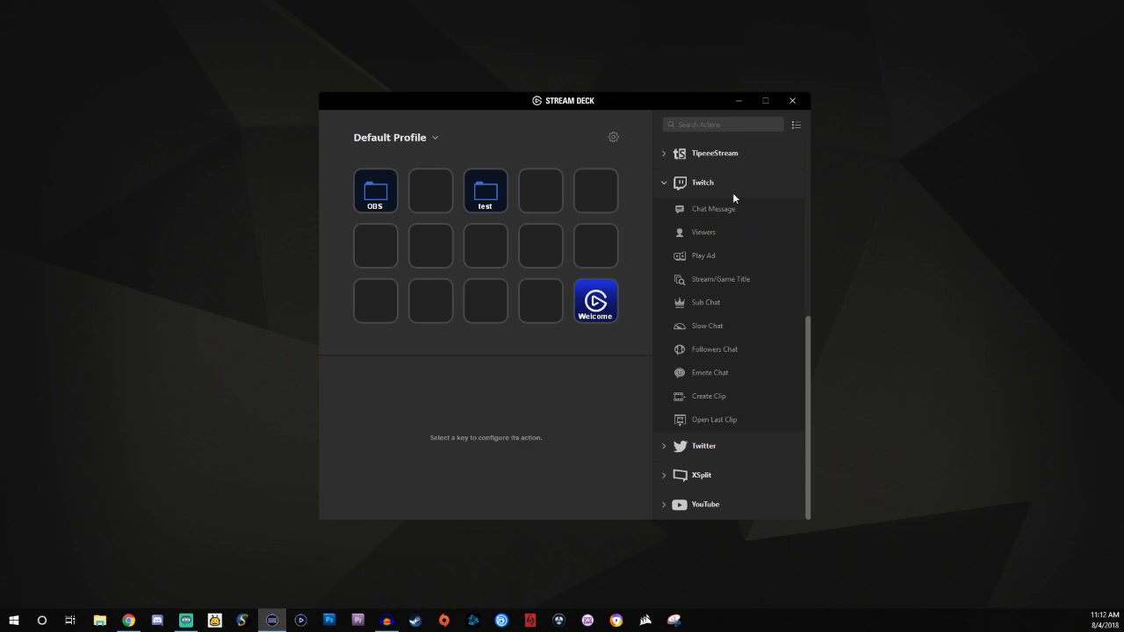
{"action": "left_click", "coordinate": [663, 182]}
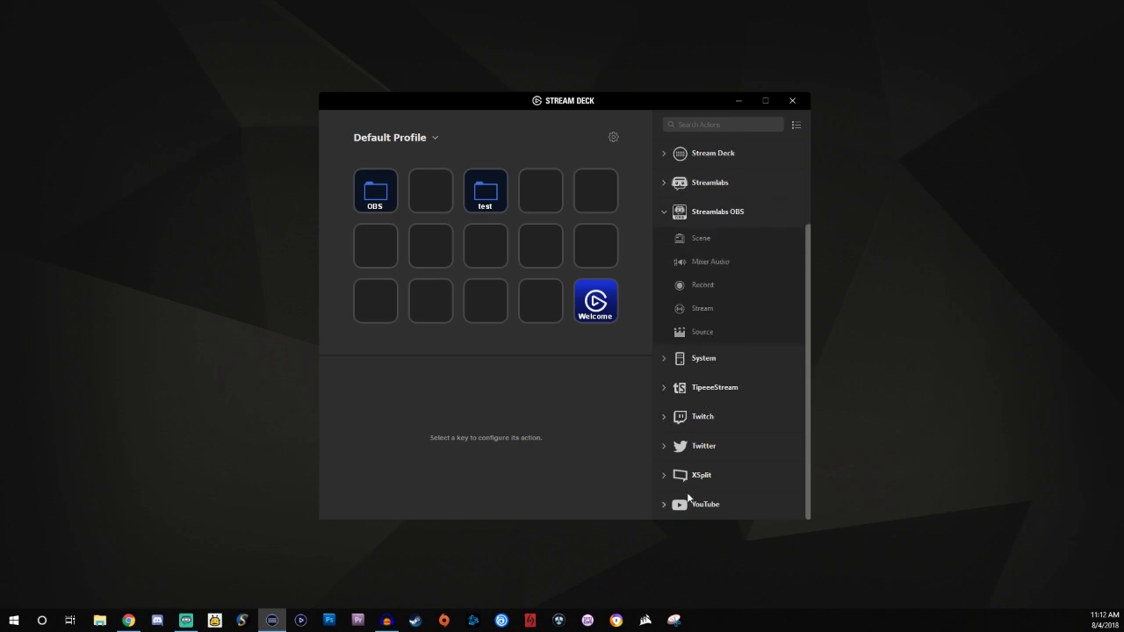
{"action": "left_click", "coordinate": [666, 505]}
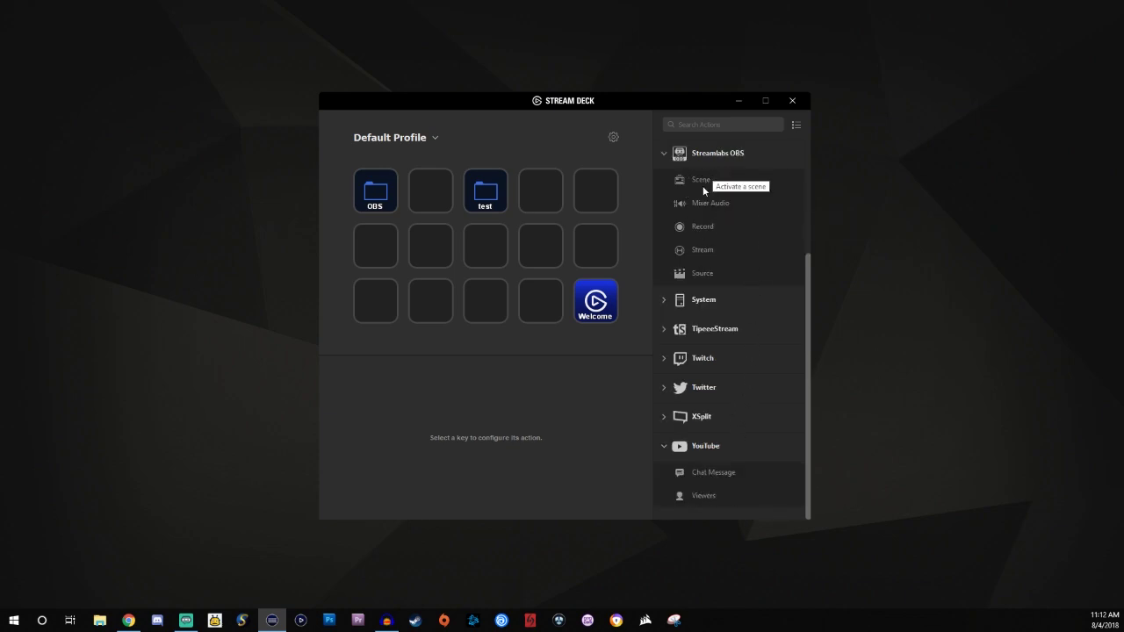
{"action": "left_click", "coordinate": [665, 153]}
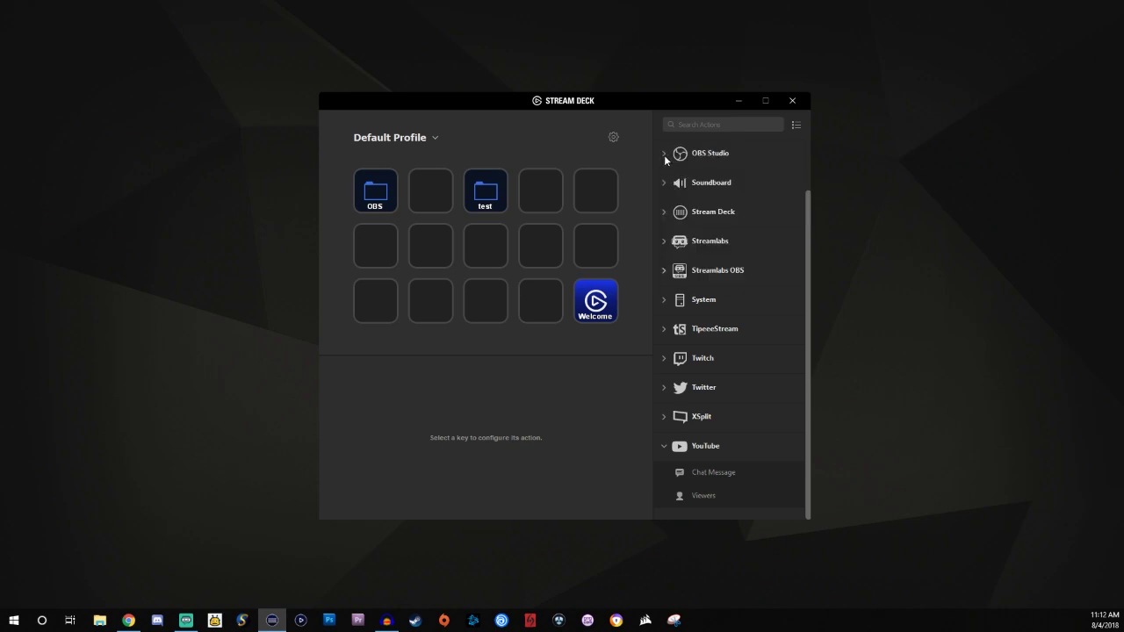
{"action": "scroll", "coordinate": [674, 230], "scroll_direction": "up", "scroll_amount": 2}
{"action": "left_click", "coordinate": [666, 213]}
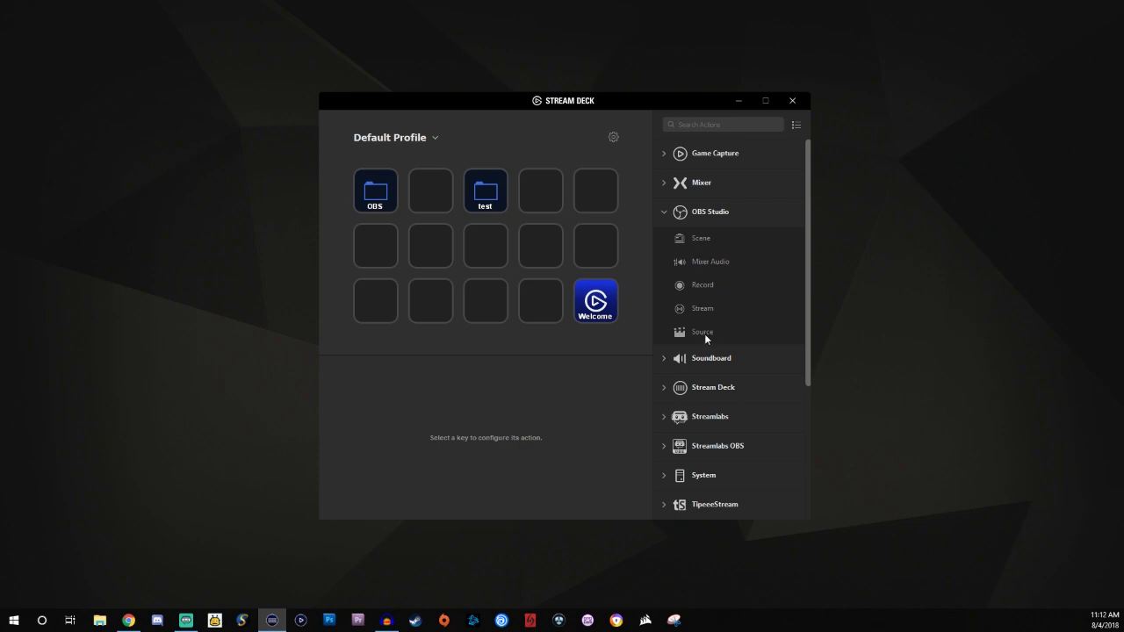
{"action": "left_click", "coordinate": [665, 213]}
{"action": "left_click", "coordinate": [663, 153]}
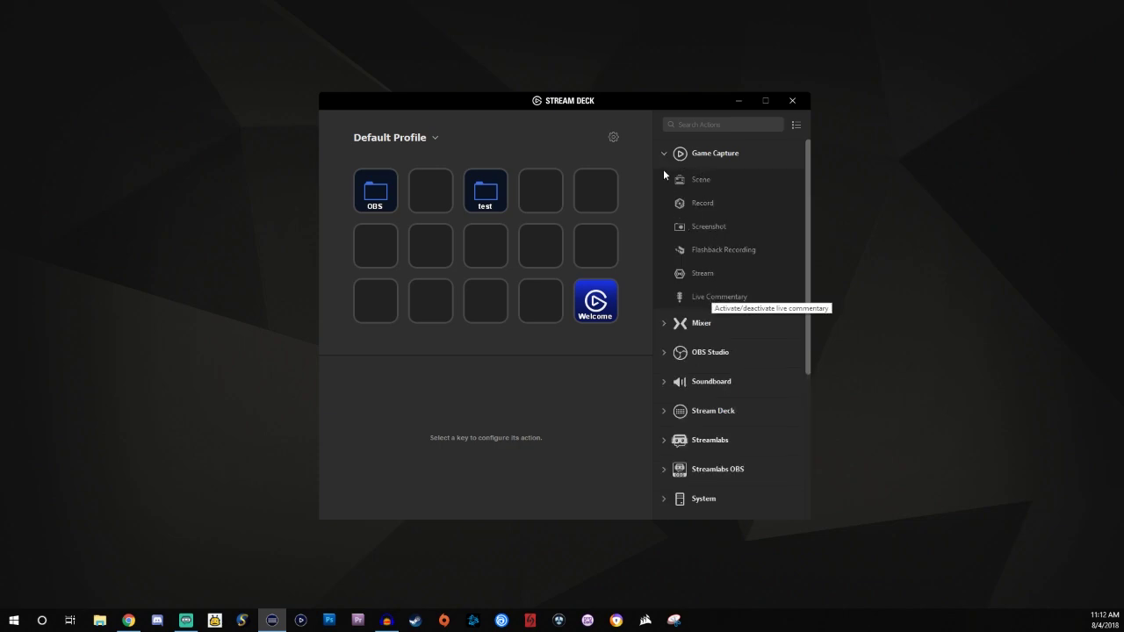
{"action": "left_click", "coordinate": [663, 153]}
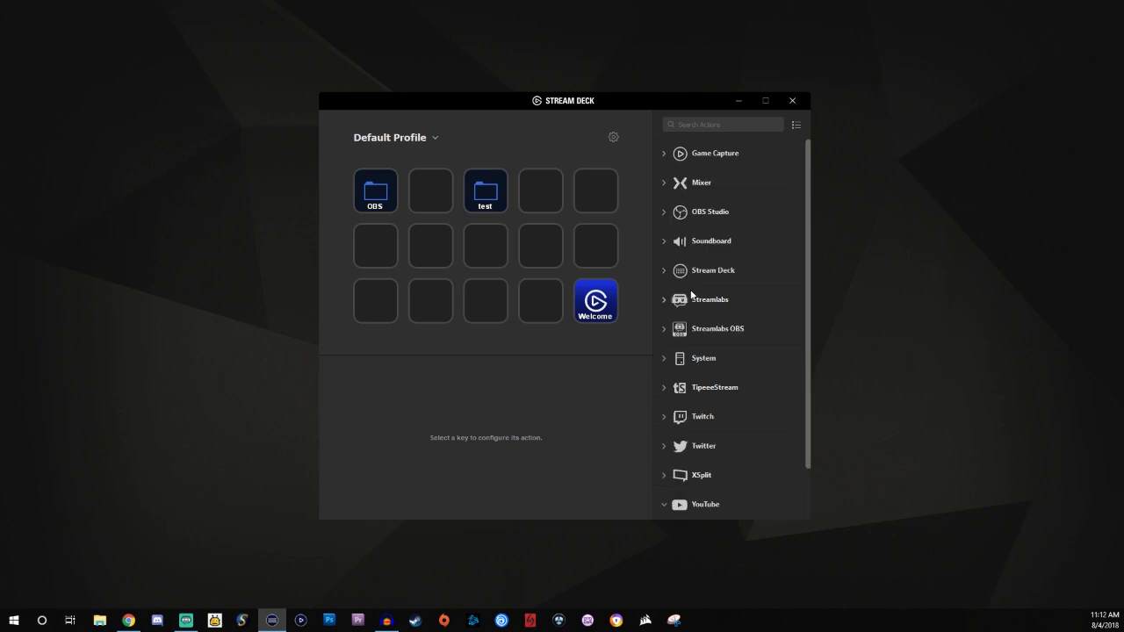